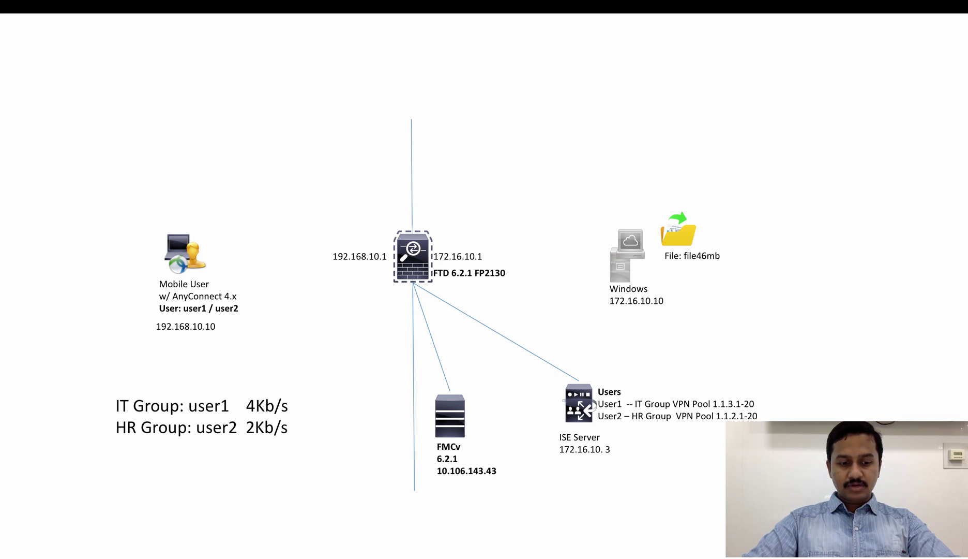
- Show the Remote Access VPN policy list with the AnyConnect policy, then move to the Windows desktop
{"action": "key", "text": "super+Tab"}
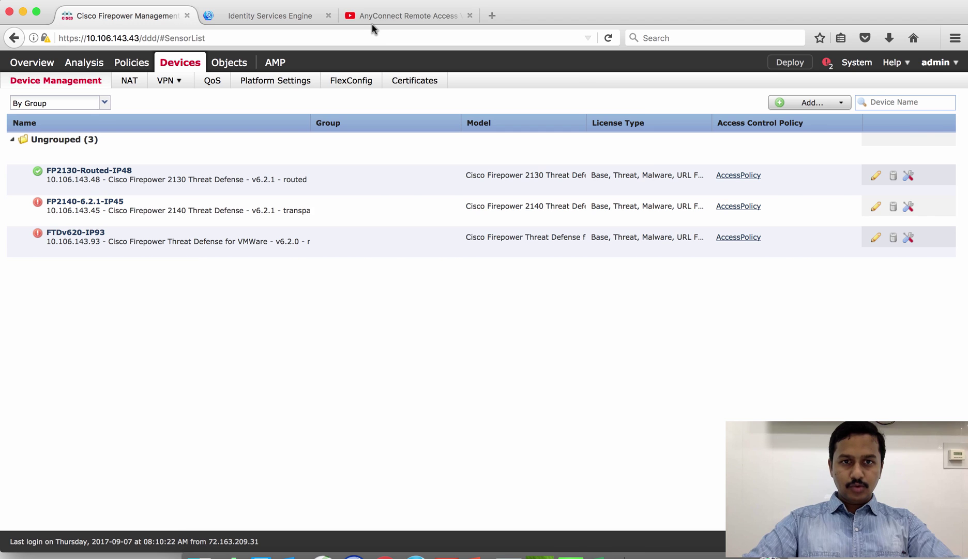
{"action": "left_click", "coordinate": [373, 23]}
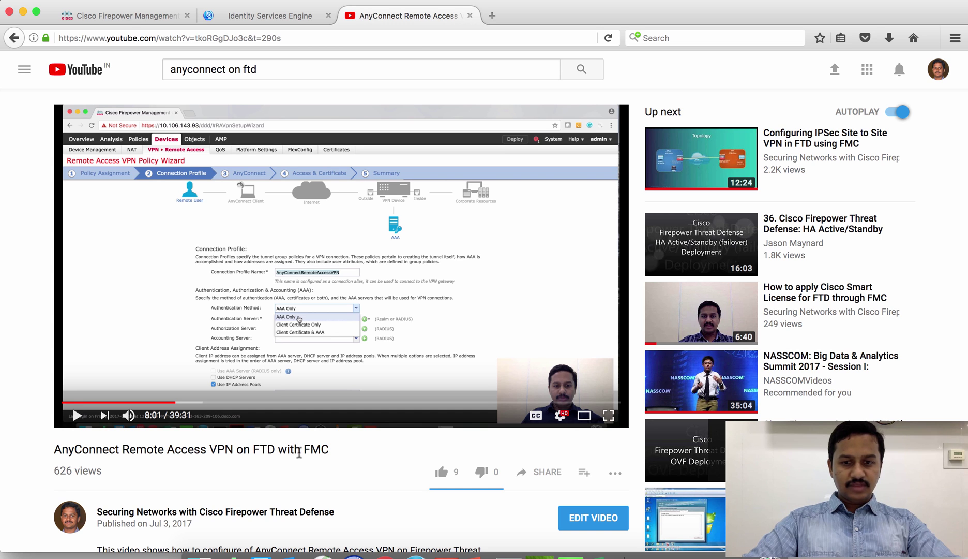
{"action": "left_click", "coordinate": [128, 18]}
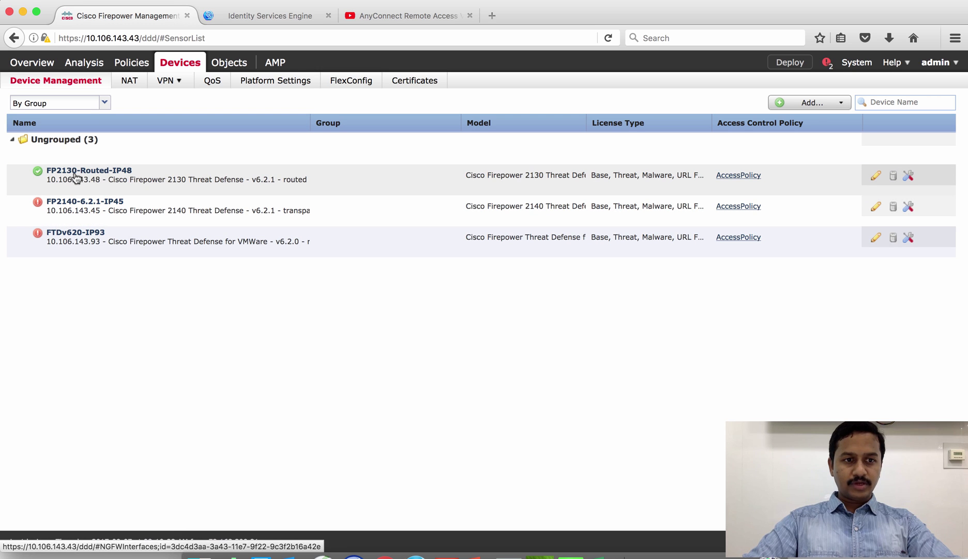
{"action": "left_click", "coordinate": [169, 80]}
{"action": "left_click", "coordinate": [176, 122]}
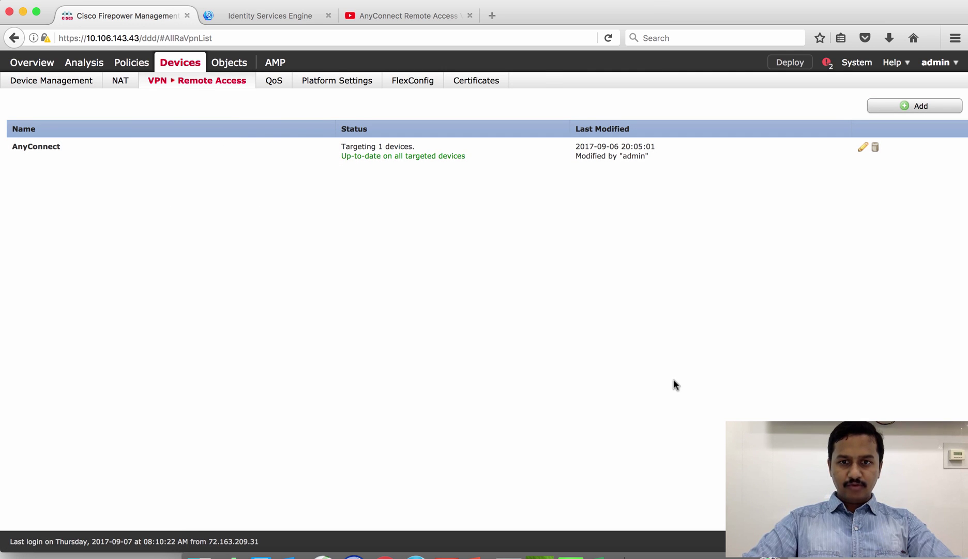
{"action": "key", "text": "ctrl+Right"}
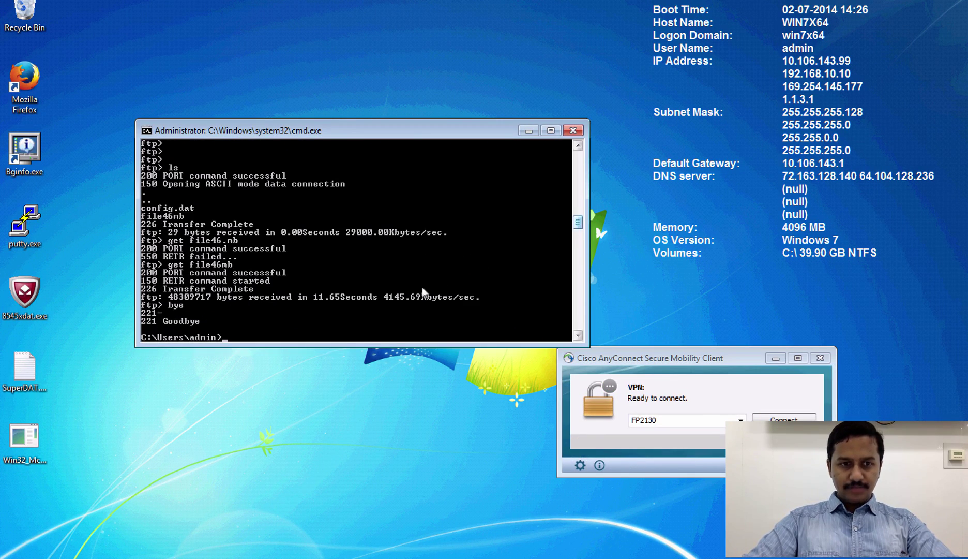
- Connect AnyConnect to FP2130 as the IT user, accepting the untrusted certificate and entering the password
{"action": "key", "text": "Return"}
{"action": "key", "text": "Return"}
{"action": "key", "text": "Return"}
{"action": "key", "text": "Return"}
{"action": "left_click", "coordinate": [726, 371]}
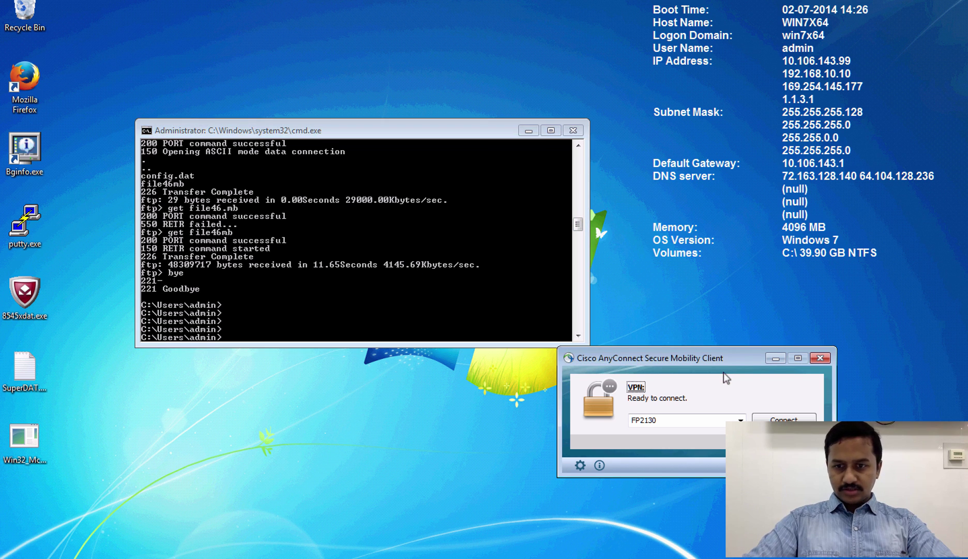
{"action": "key", "text": "Return"}
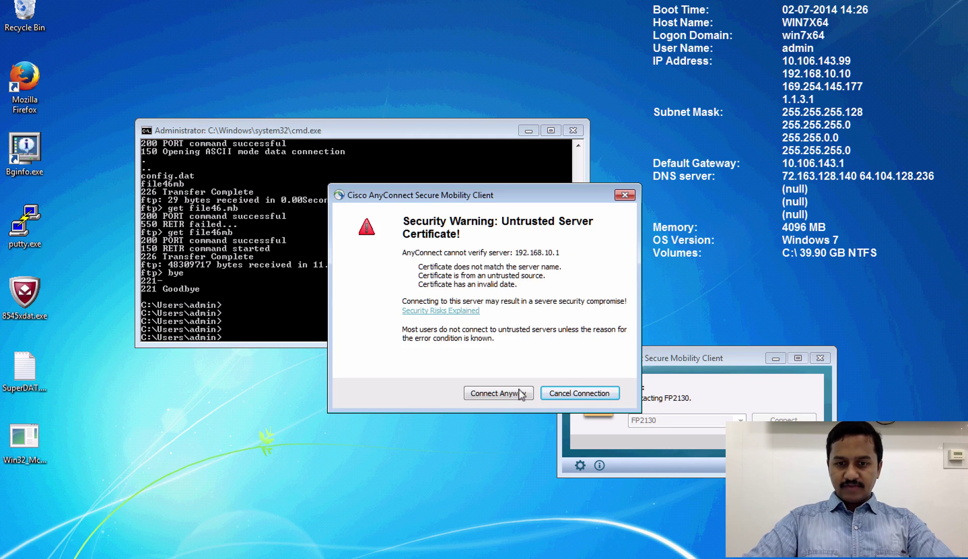
{"action": "left_click", "coordinate": [498, 392]}
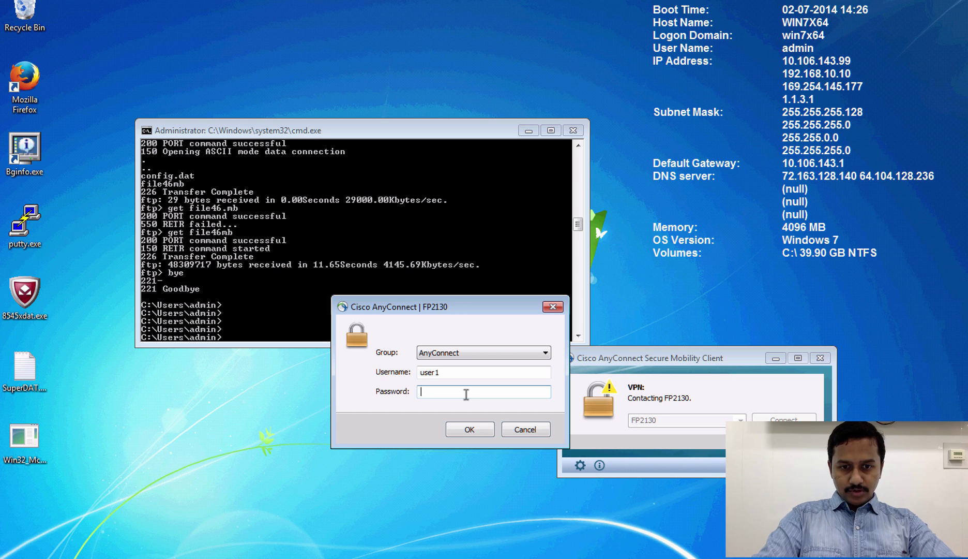
{"action": "type", "text": "cisco123"}
{"action": "key", "text": "Return"}
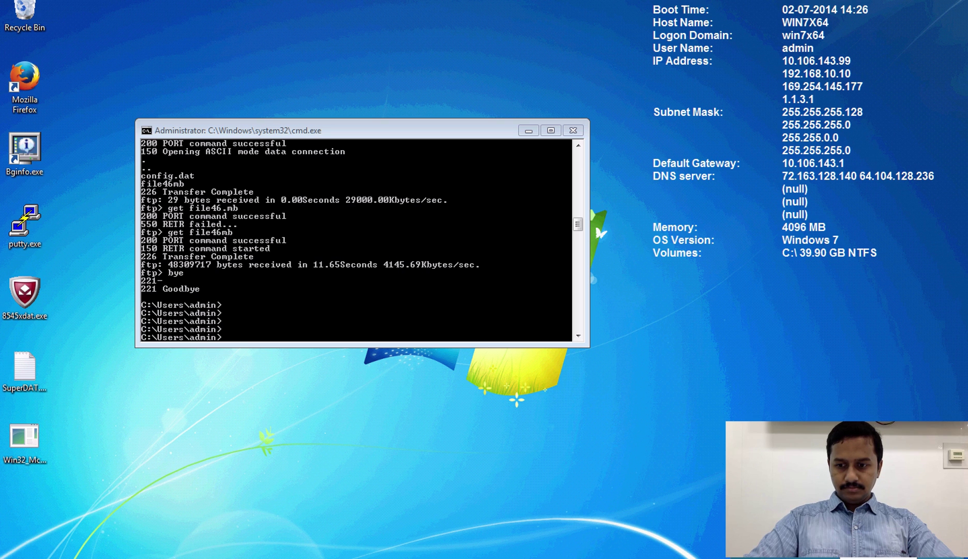
- Open the VPN statistics and ping 172.16.10.10 over the VPN, confirming replies with 0% loss
{"action": "left_click", "coordinate": [580, 464]}
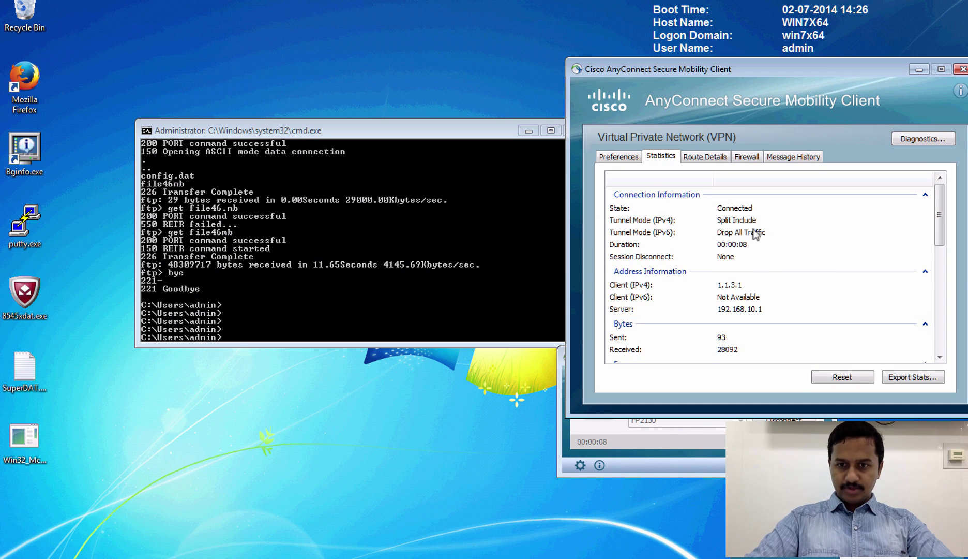
{"action": "left_click", "coordinate": [291, 219]}
{"action": "key", "text": "Return"}
{"action": "key", "text": "Return"}
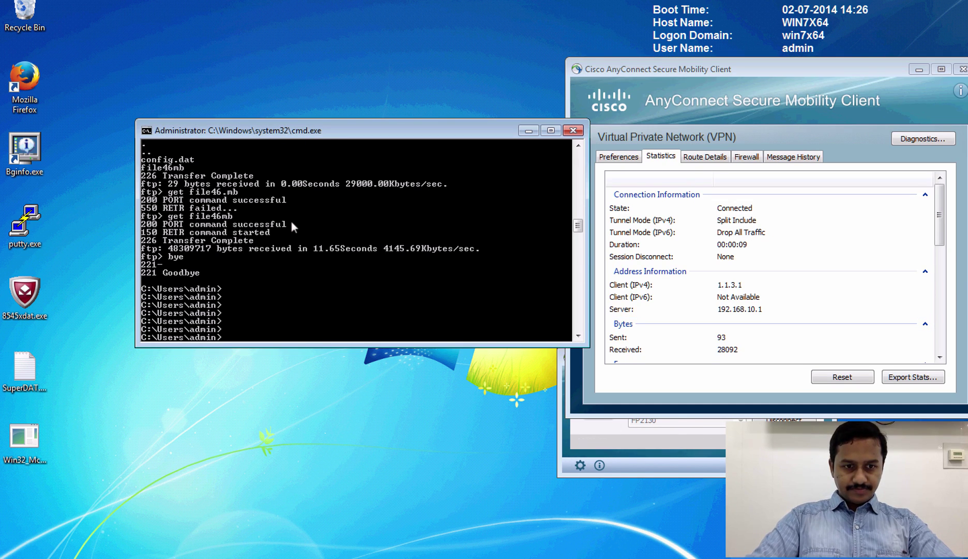
{"action": "key", "text": "Up"}
{"action": "key", "text": "Up"}
{"action": "key", "text": "Down"}
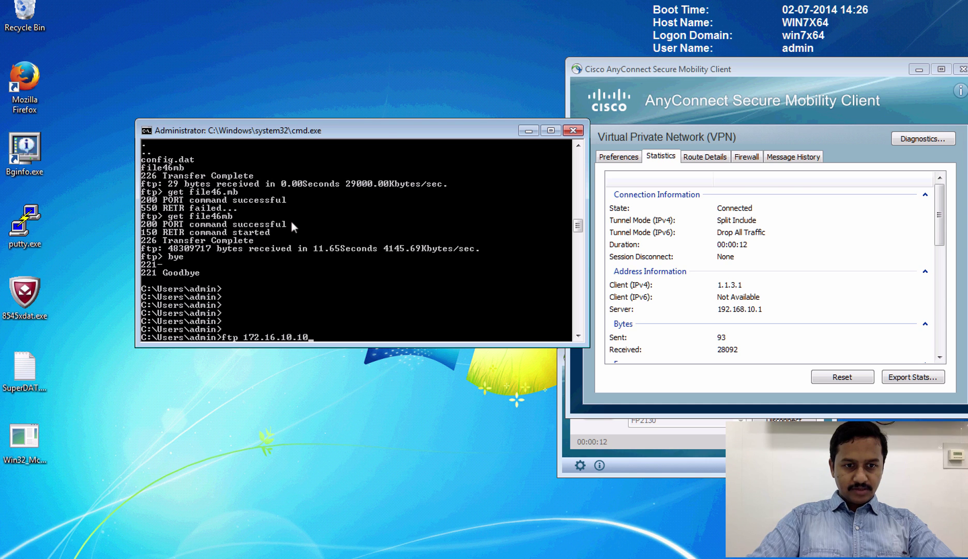
{"action": "key", "text": "Up"}
{"action": "key", "text": "Up"}
{"action": "key", "text": "Up"}
{"action": "key", "text": "Return"}
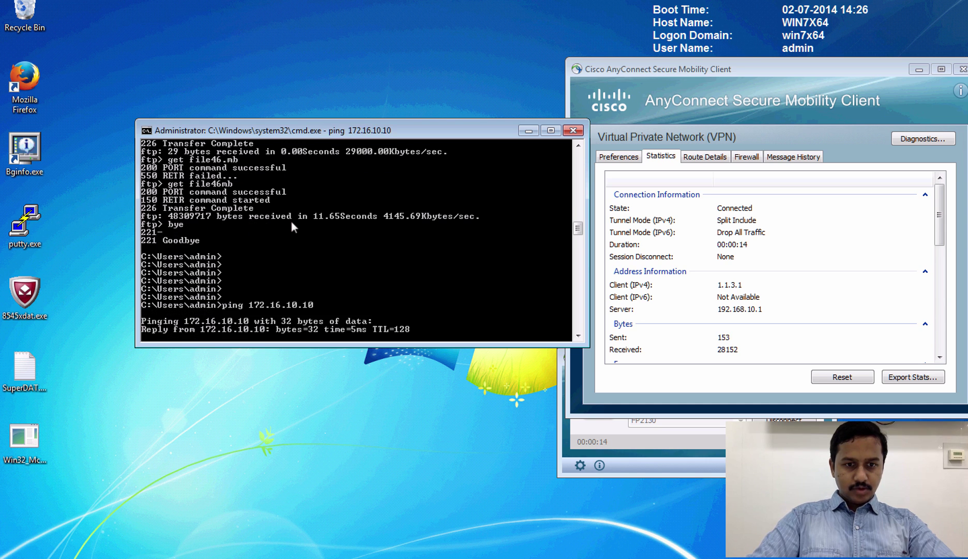
{"action": "key", "text": "ctrl+c"}
- Log in to the FTP server at 172.16.10.10 and list its files, config.dat and file46mb
{"action": "key", "text": "Up"}
{"action": "key", "text": "Up"}
{"action": "key", "text": "Return"}
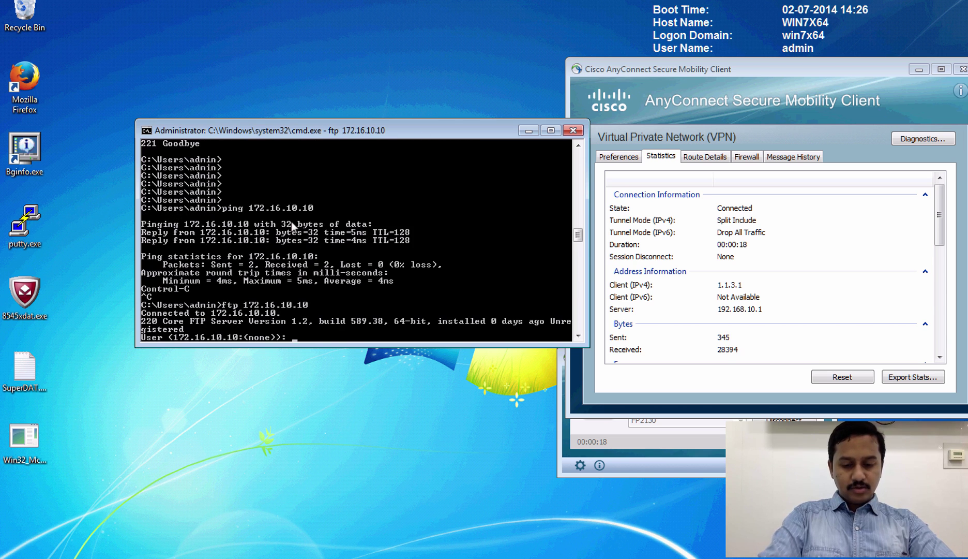
{"action": "type", "text": "nanda"}
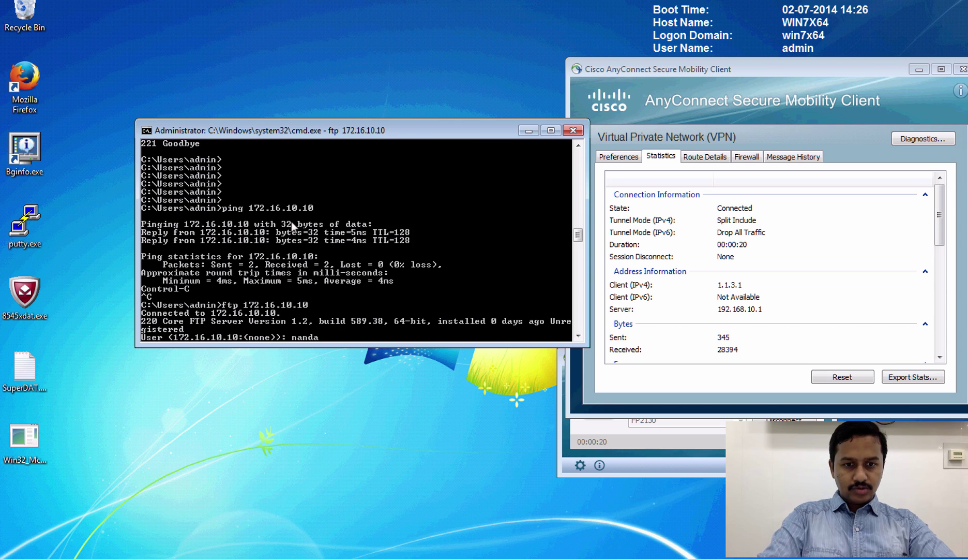
{"action": "key", "text": "Return"}
{"action": "key", "text": "Return"}
{"action": "type", "text": "ls"}
{"action": "key", "text": "Return"}
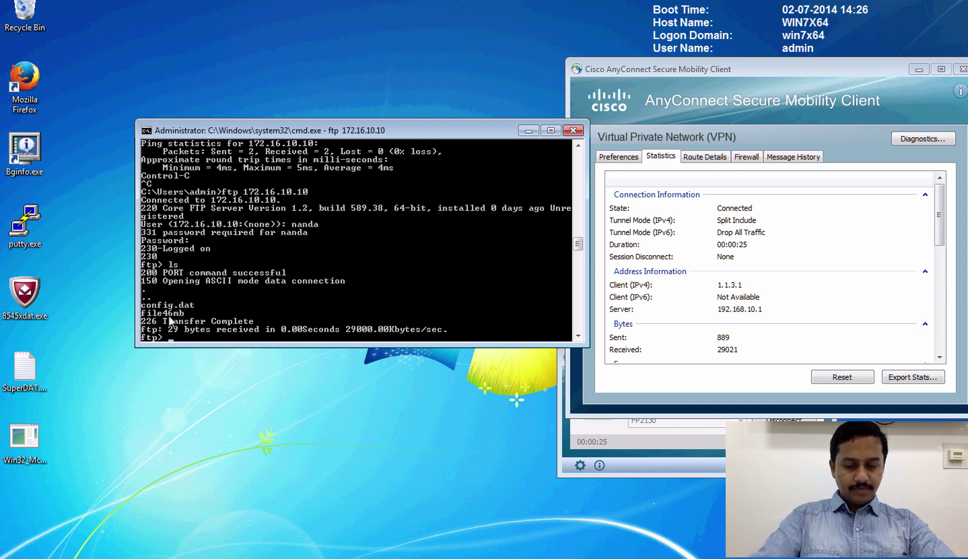
{"action": "type", "text": "get"}
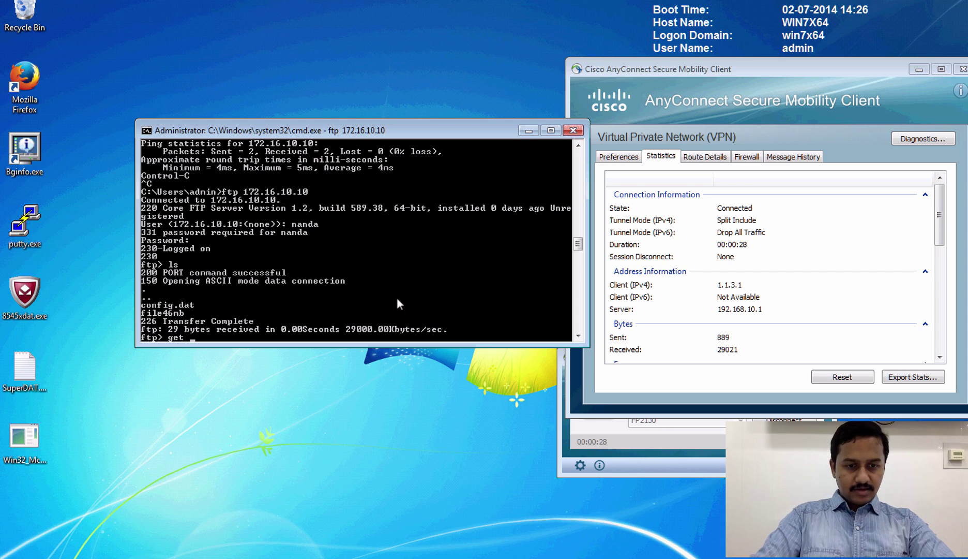
{"action": "type", "text": " file"}
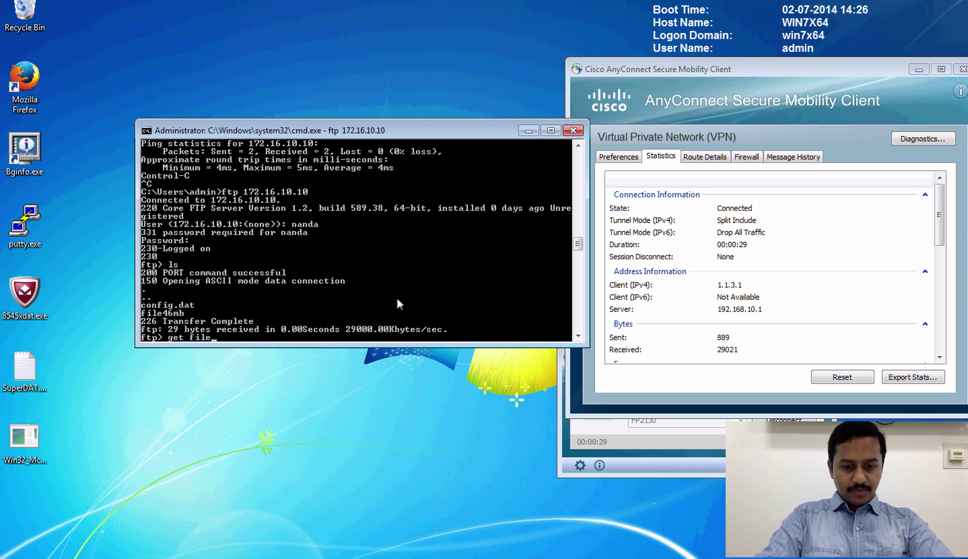
{"action": "type", "text": "46"}
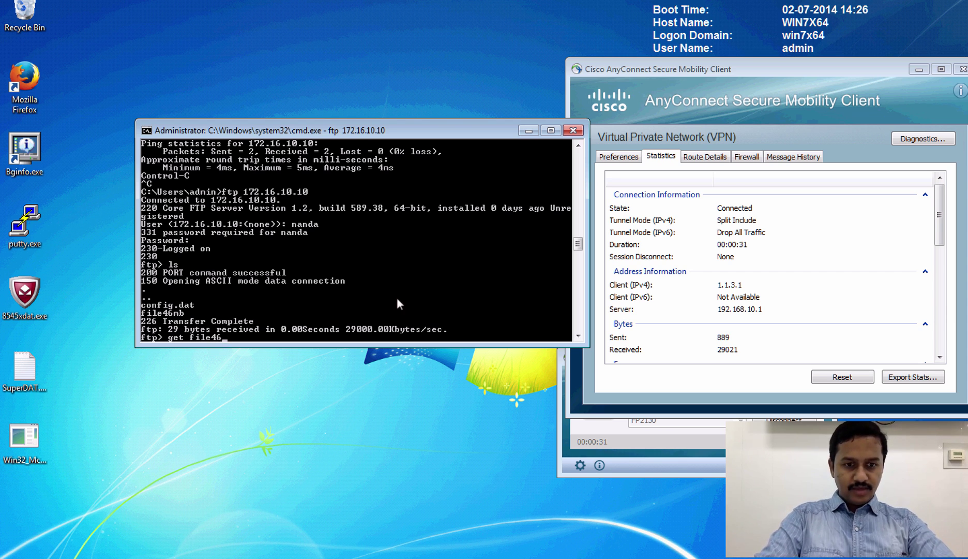
{"action": "type", "text": "mb"}
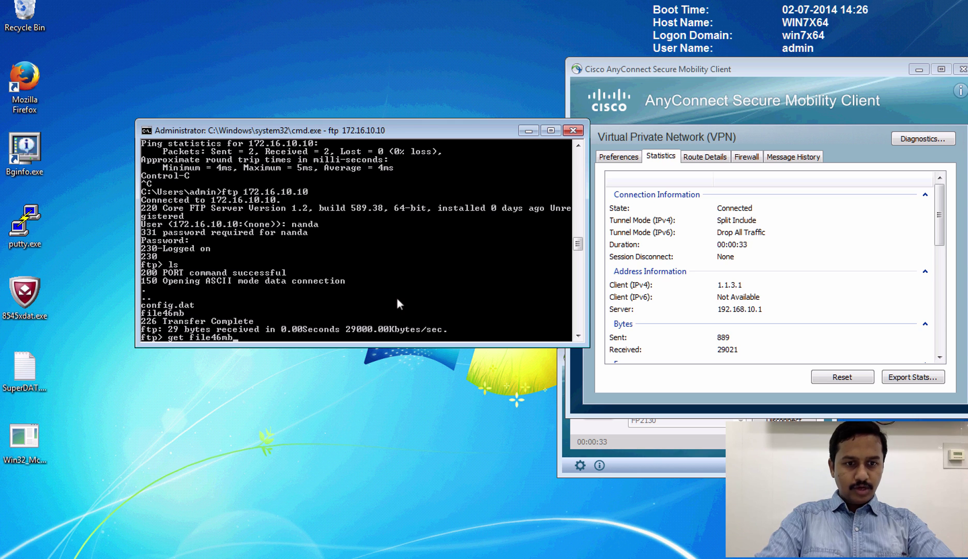
- Download file46mb (48309717 bytes at 6013.16 Kbytes/sec), then quit the FTP session
{"action": "key", "text": "Return"}
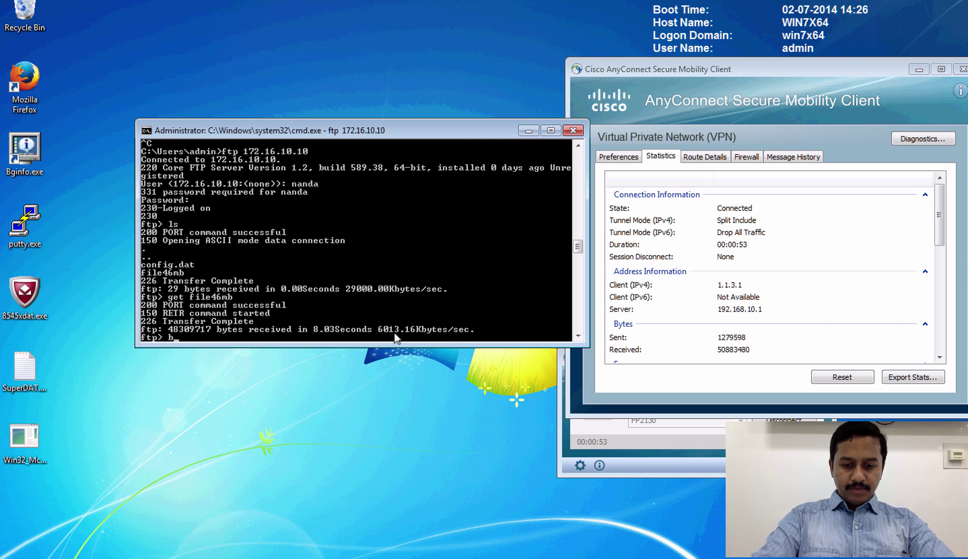
{"action": "type", "text": "quit"}
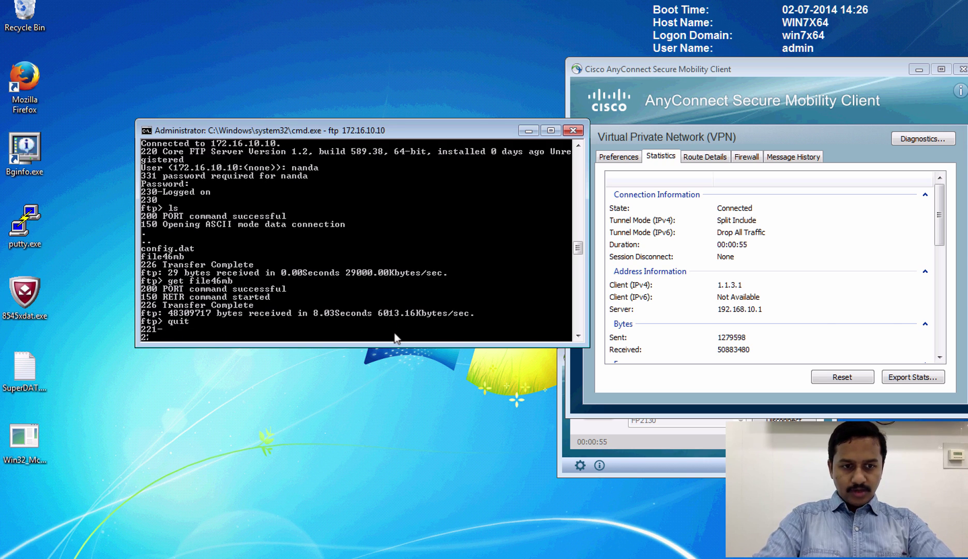
- Disconnect the VPN and open the Test QoS policy with its disabled RA-VPN-HR and RA-VPN-IT rules
{"action": "left_click", "coordinate": [962, 69]}
{"action": "left_click", "coordinate": [784, 419]}
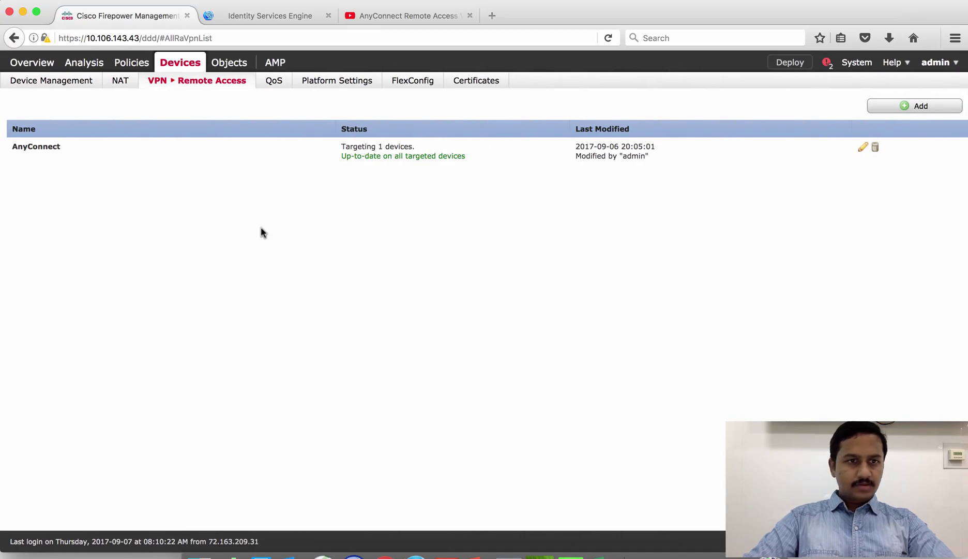
{"action": "mouse_move", "coordinate": [274, 92]}
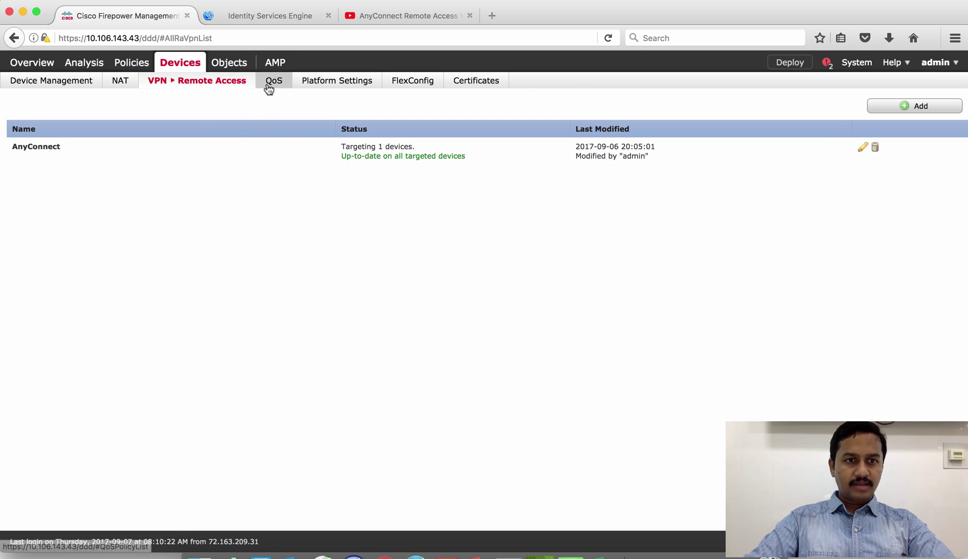
{"action": "left_click", "coordinate": [268, 86]}
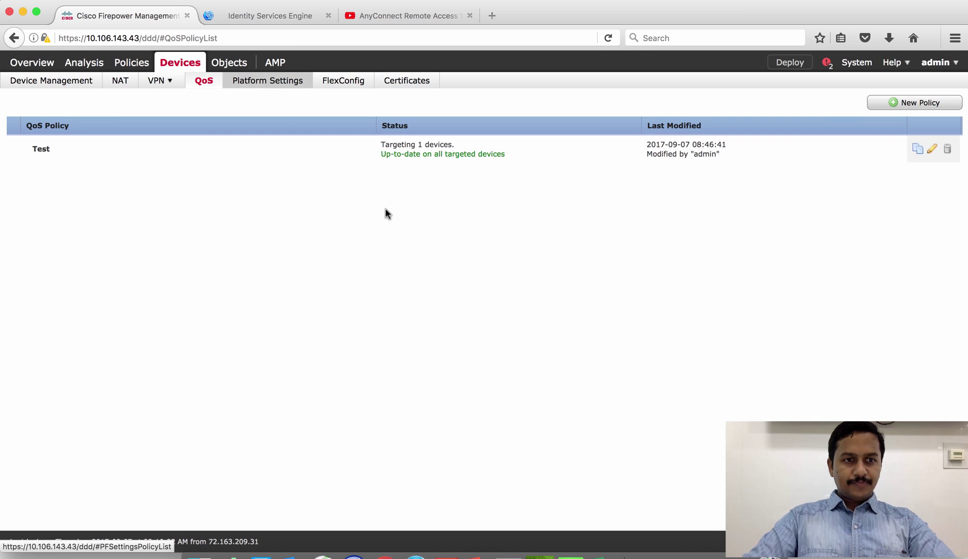
{"action": "left_click", "coordinate": [933, 149]}
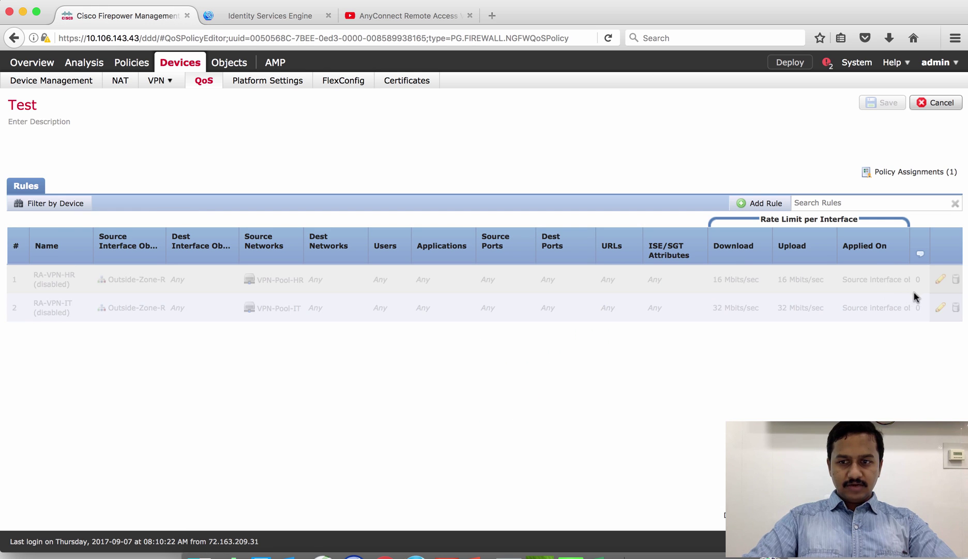
- Mark RA-VPN-HR Enabled and review its Outside-Zone-R source and 16 Mbits/sec limits
{"action": "left_click", "coordinate": [941, 280]}
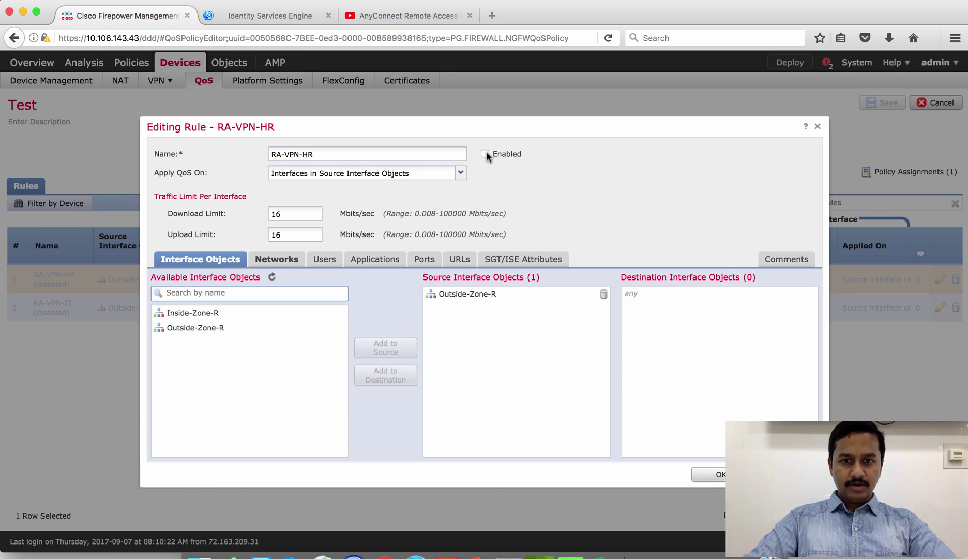
{"action": "left_click", "coordinate": [486, 153]}
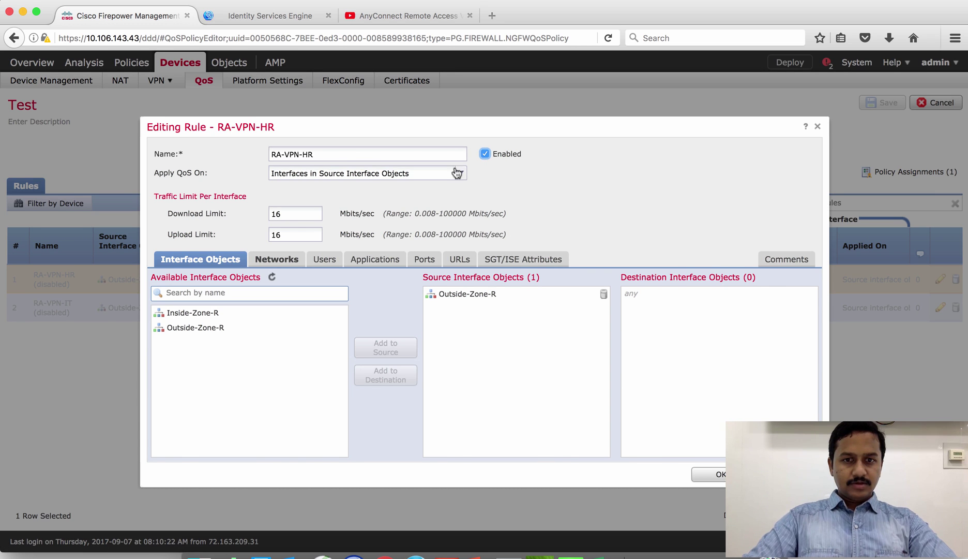
{"action": "triple_click", "coordinate": [301, 154]}
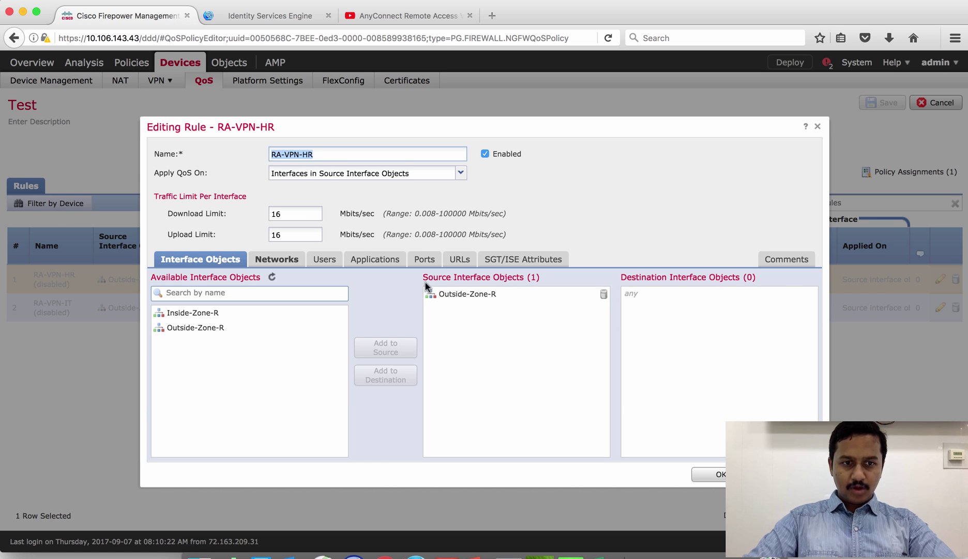
{"action": "left_click", "coordinate": [458, 302]}
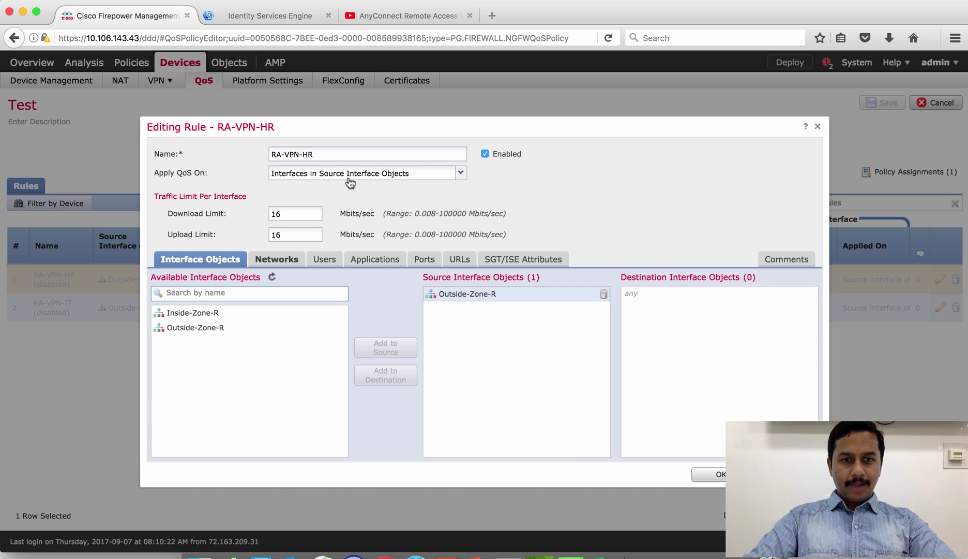
{"action": "double_click", "coordinate": [310, 213]}
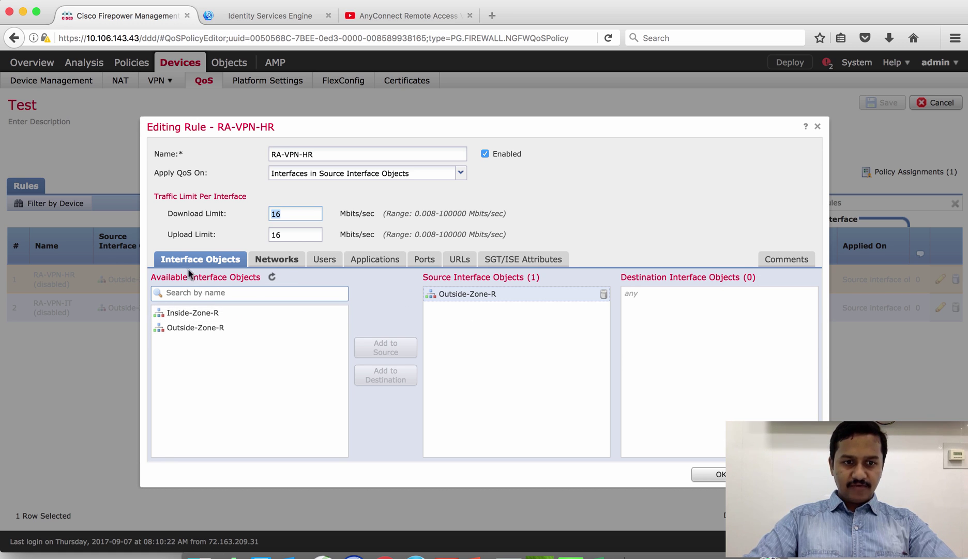
{"action": "left_click", "coordinate": [454, 300]}
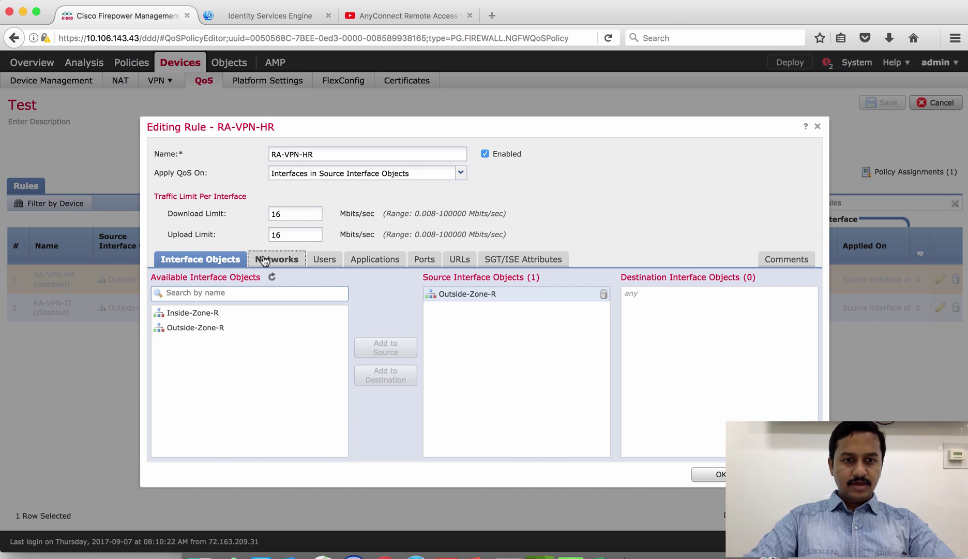
- Check VPN-Pool-HR as the rule's source network, then bring up the topology diagram slide show
{"action": "left_click", "coordinate": [277, 261]}
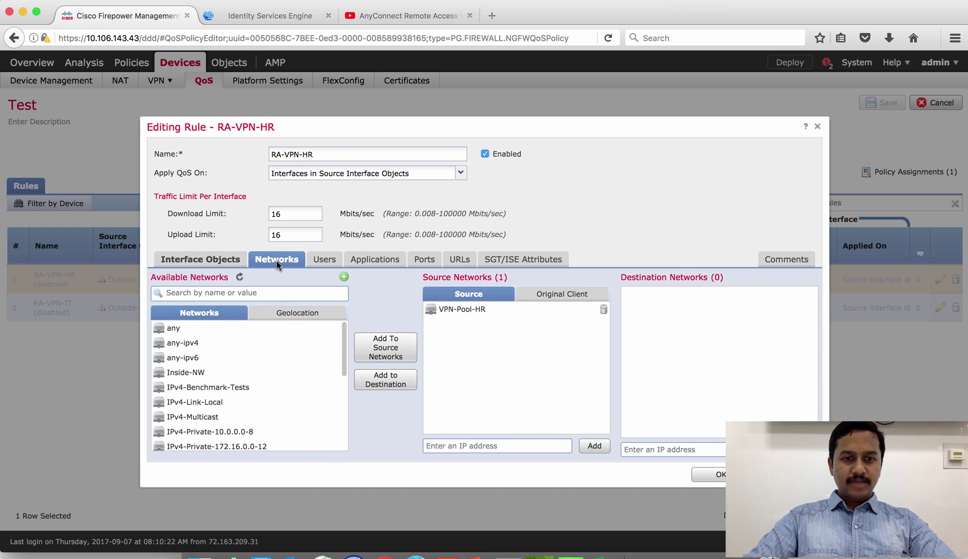
{"action": "left_click", "coordinate": [465, 310]}
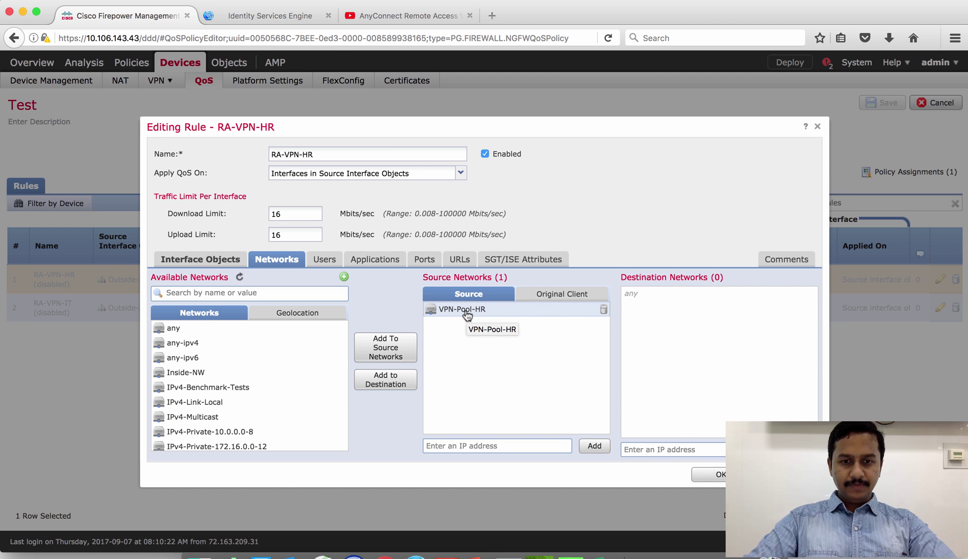
{"action": "left_click", "coordinate": [492, 547]}
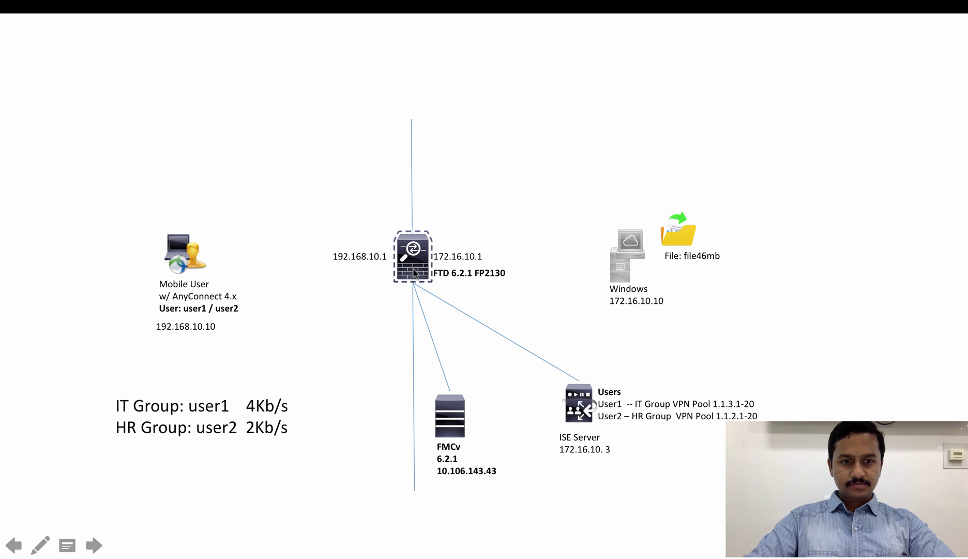
- Exit the slide show, replay slide 2 full screen, then return to the Lab deck's Normal view
{"action": "key", "text": "Escape"}
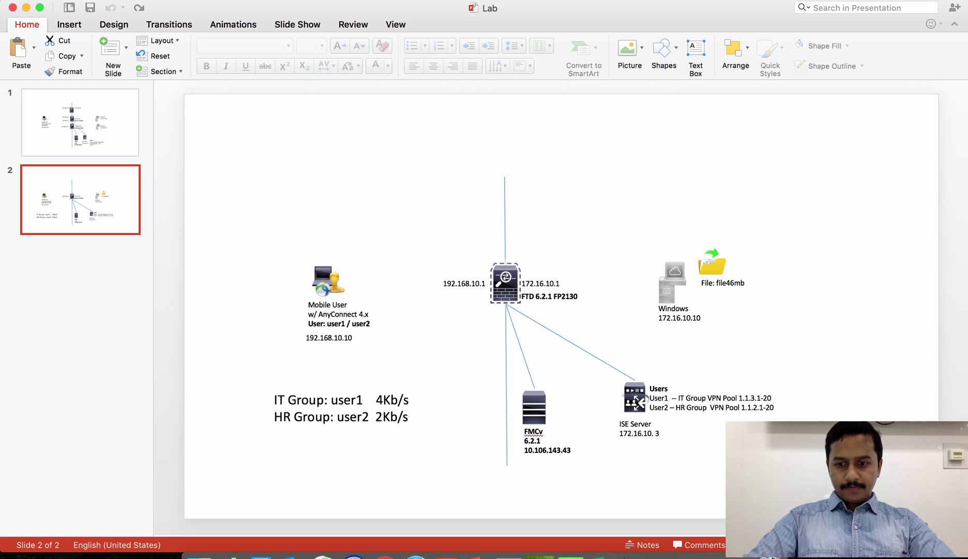
{"action": "key", "text": "super+Return"}
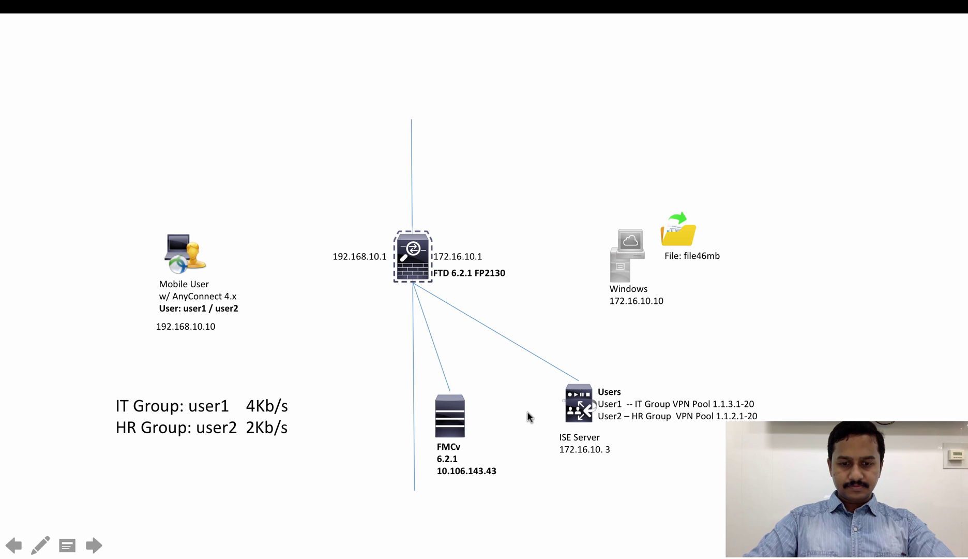
{"action": "key", "text": "Escape"}
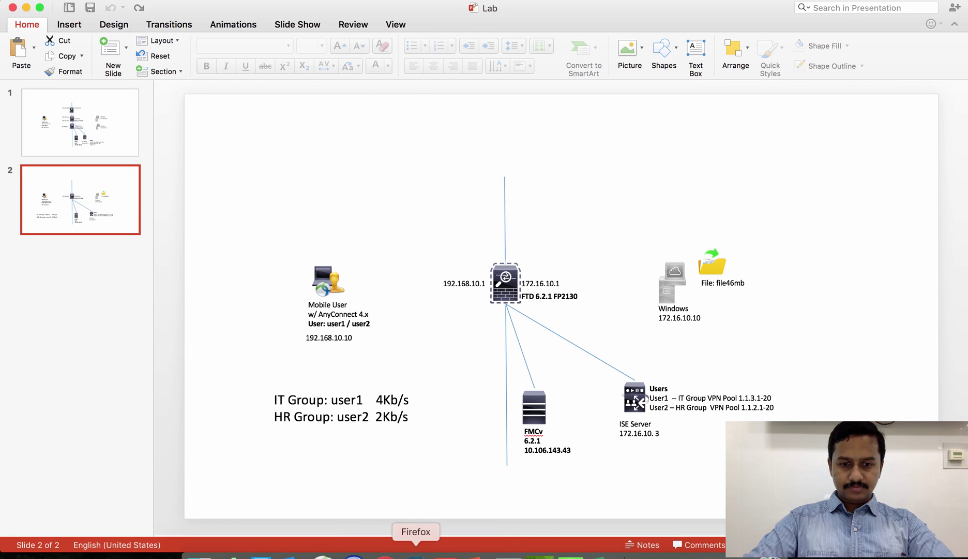
- Back in FMC, review RA-VPN-HR's 16 Mbits/sec download limit, user conditions and VPN-Pool-HR network
{"action": "left_click", "coordinate": [416, 555]}
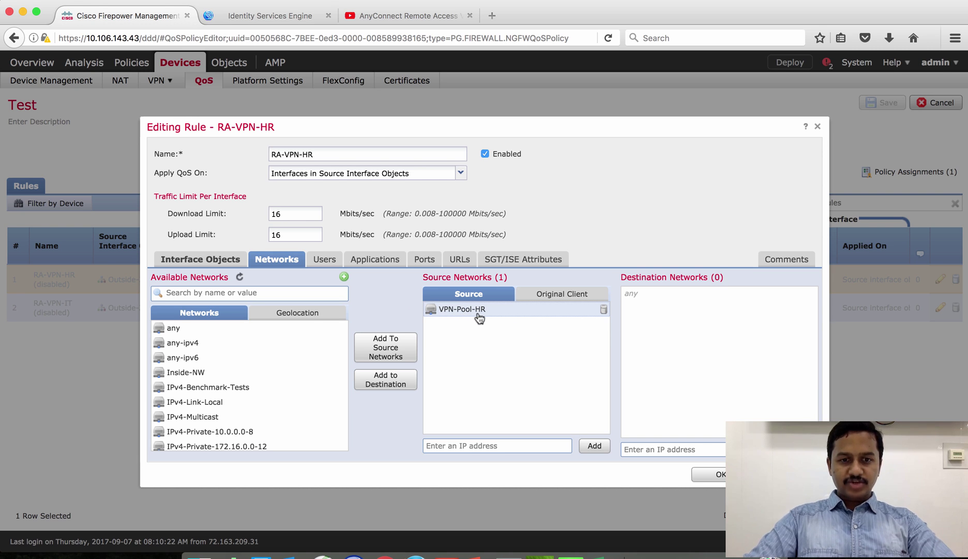
{"action": "left_click", "coordinate": [286, 214]}
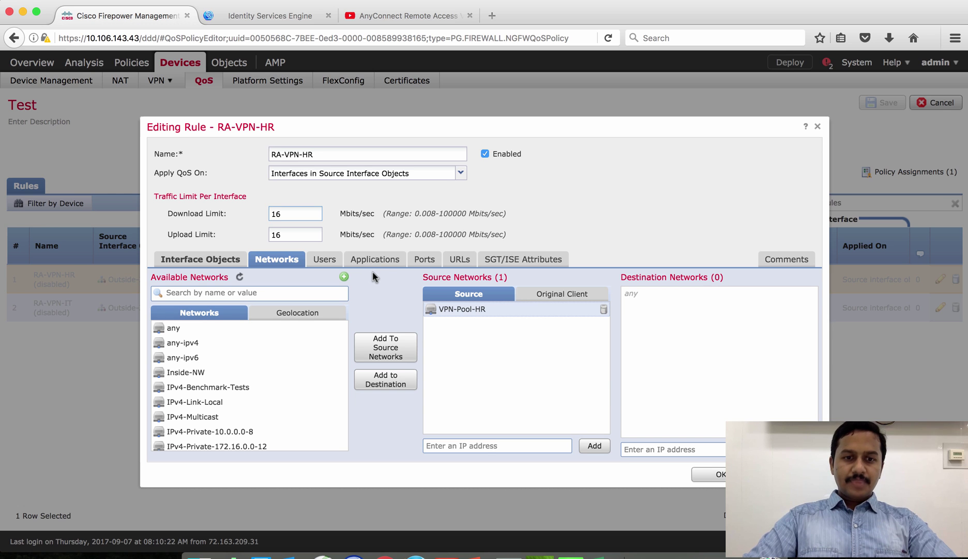
{"action": "left_click", "coordinate": [324, 265]}
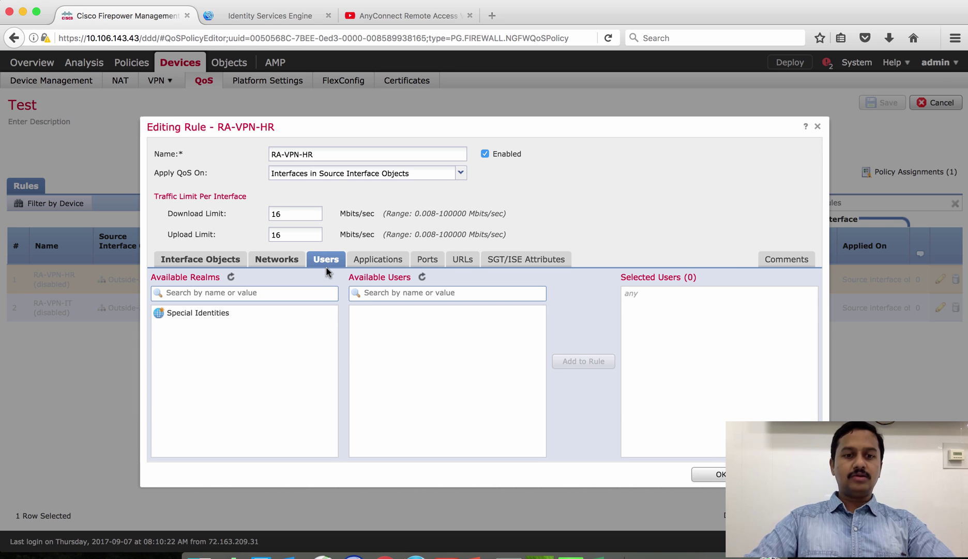
{"action": "left_click", "coordinate": [274, 264]}
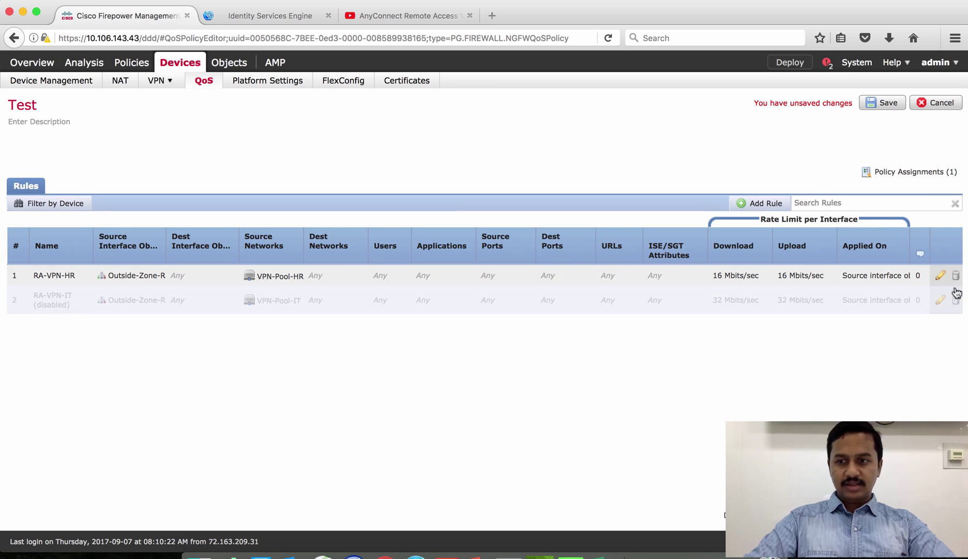
{"action": "left_click", "coordinate": [941, 299]}
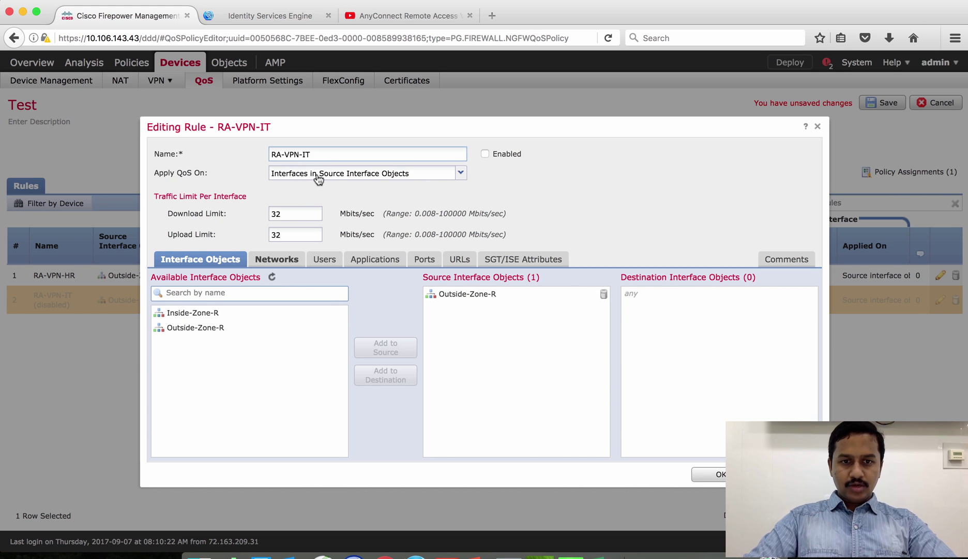
{"action": "left_click", "coordinate": [476, 303]}
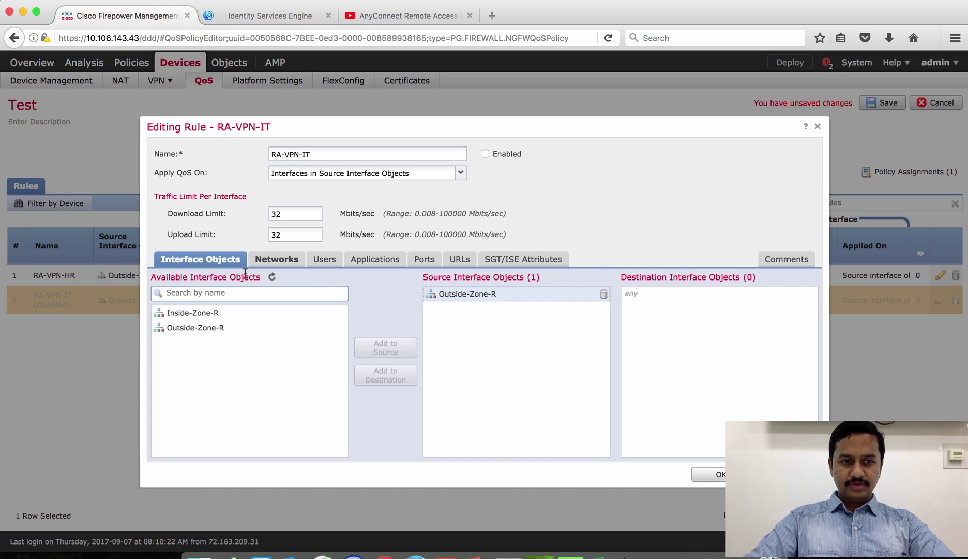
{"action": "left_click", "coordinate": [271, 260]}
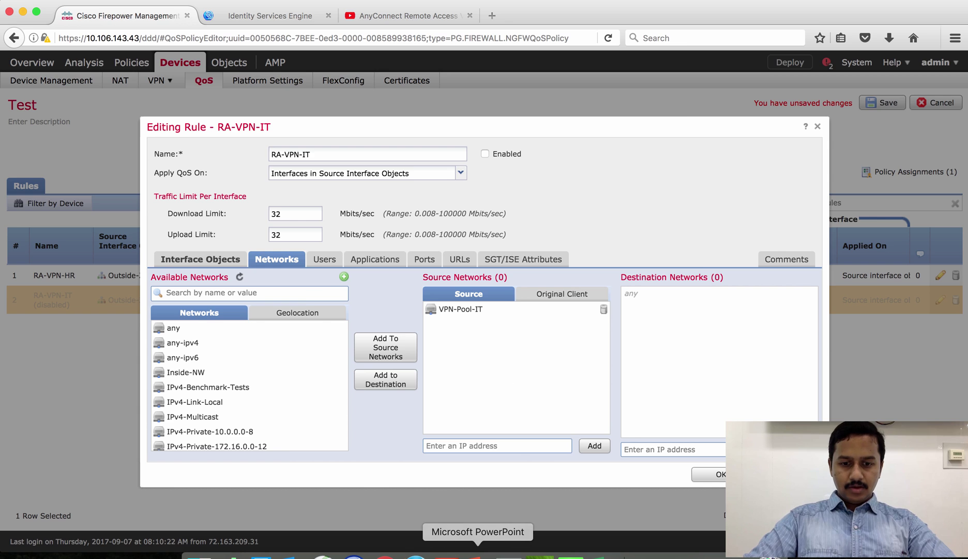
{"action": "left_click", "coordinate": [478, 555]}
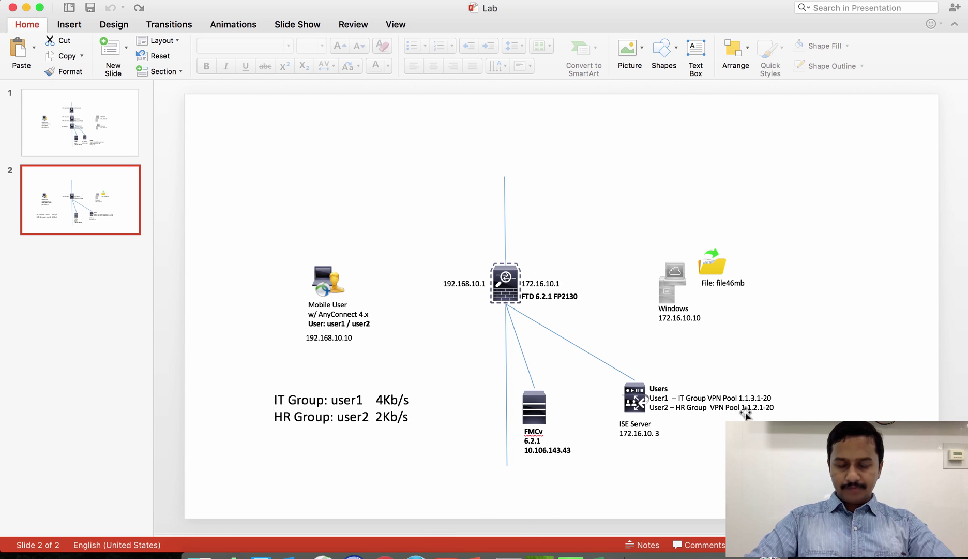
{"action": "key", "text": "super+Tab"}
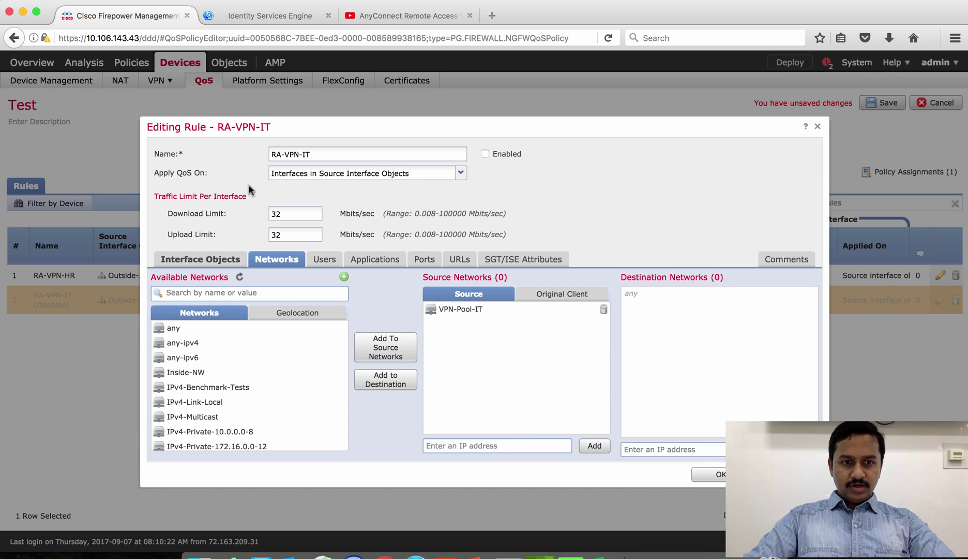
{"action": "left_click", "coordinate": [286, 215]}
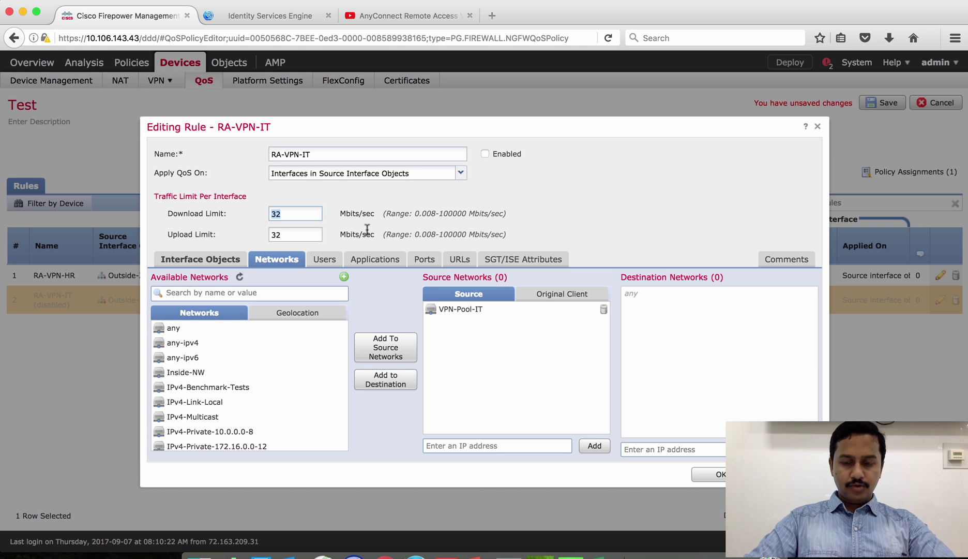
{"action": "left_click", "coordinate": [714, 473]}
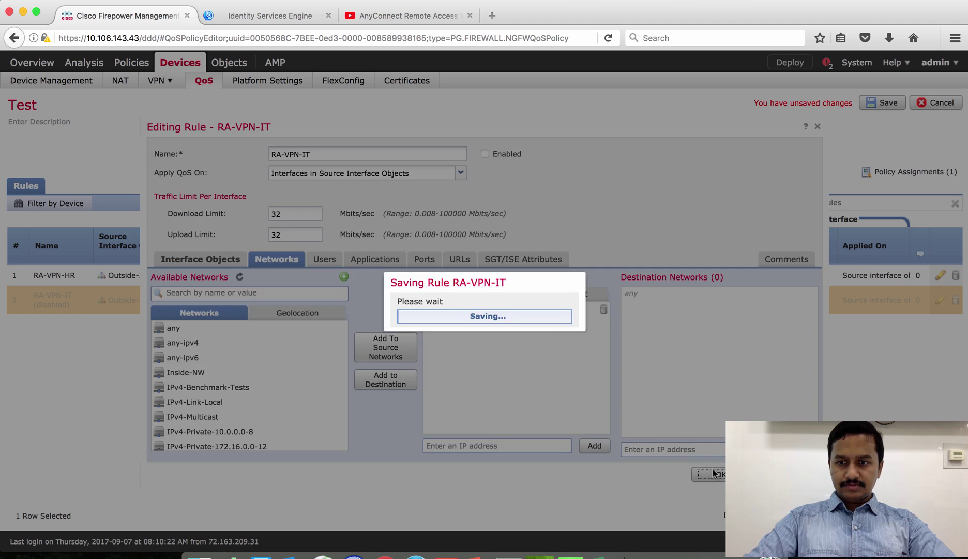
{"action": "left_click", "coordinate": [923, 302]}
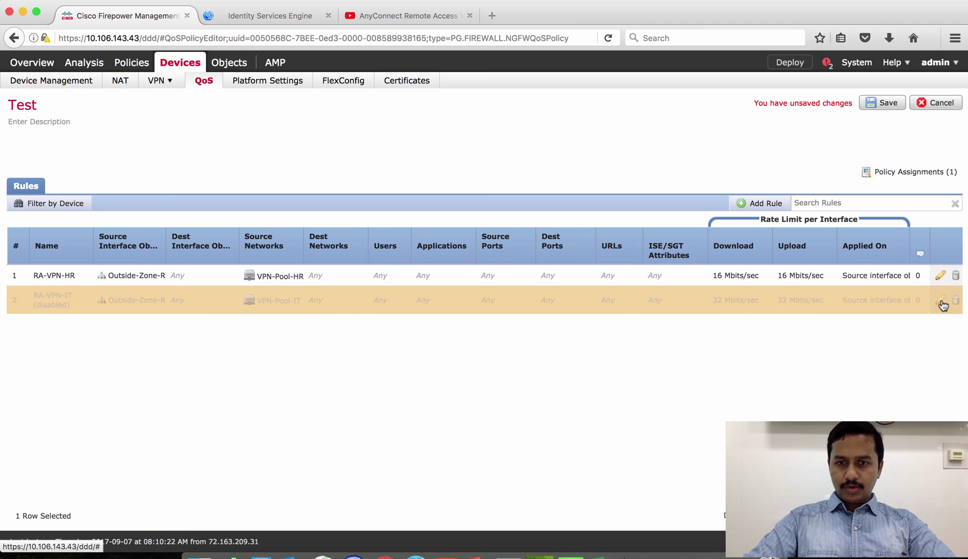
- Enable the RA-VPN-IT rule and save the Test QoS policy
{"action": "double_click", "coordinate": [923, 303]}
{"action": "left_click", "coordinate": [485, 154]}
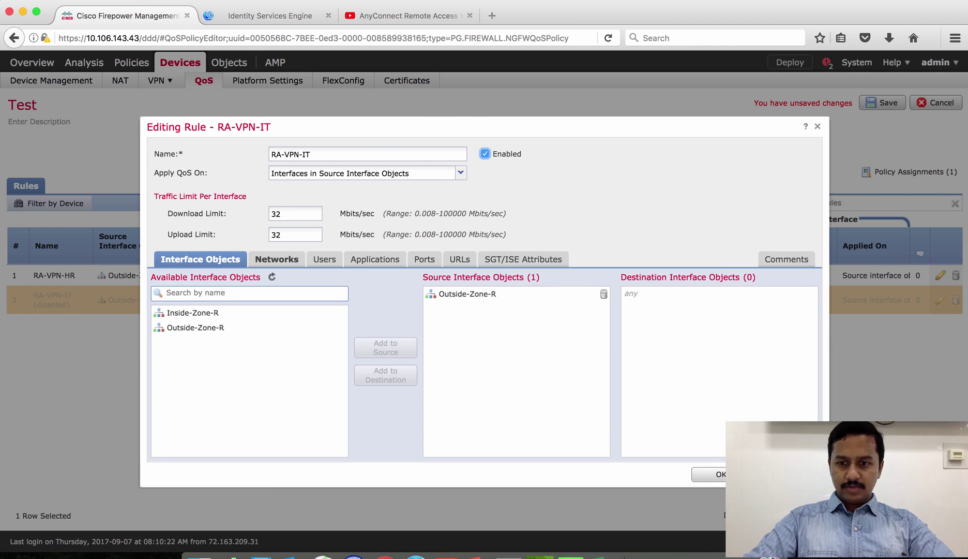
{"action": "left_click", "coordinate": [714, 473]}
{"action": "left_click", "coordinate": [883, 103]}
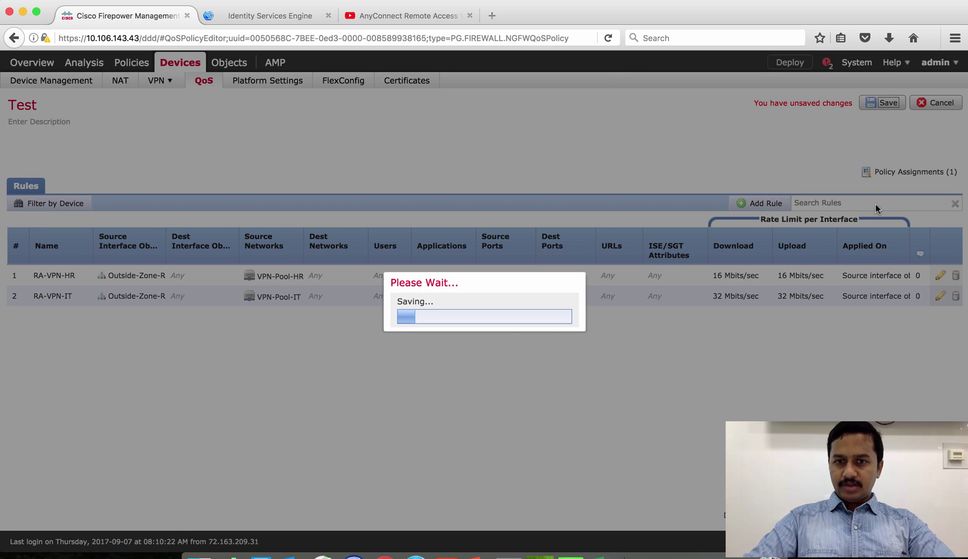
- Deploy the saved policy to FP2130-Routed-IP48
{"action": "left_click", "coordinate": [791, 62]}
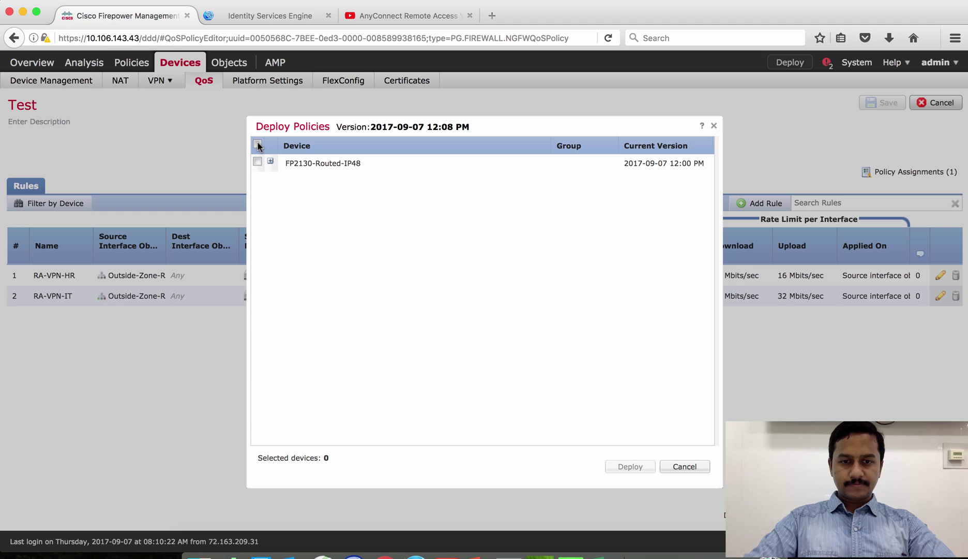
{"action": "left_click", "coordinate": [258, 144]}
{"action": "left_click", "coordinate": [630, 467]}
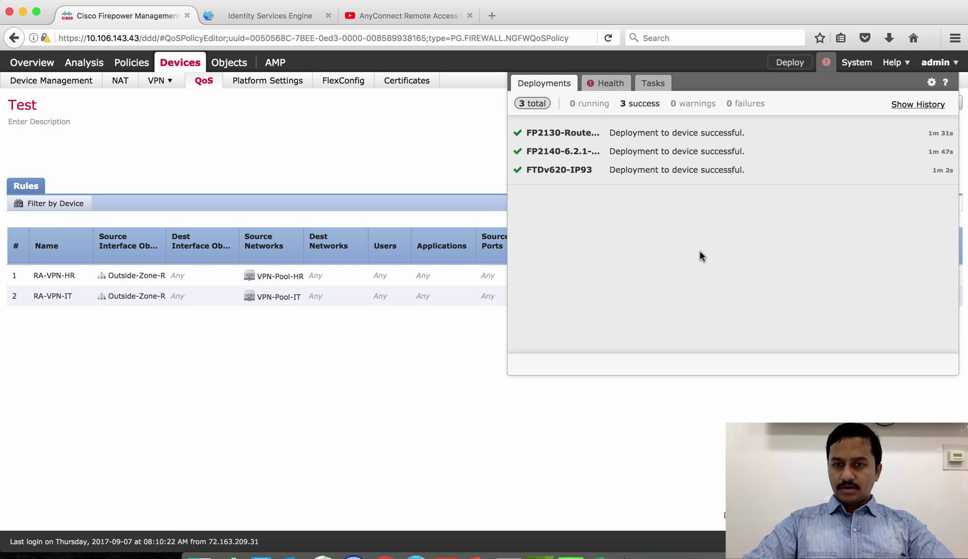
{"action": "left_click", "coordinate": [392, 136]}
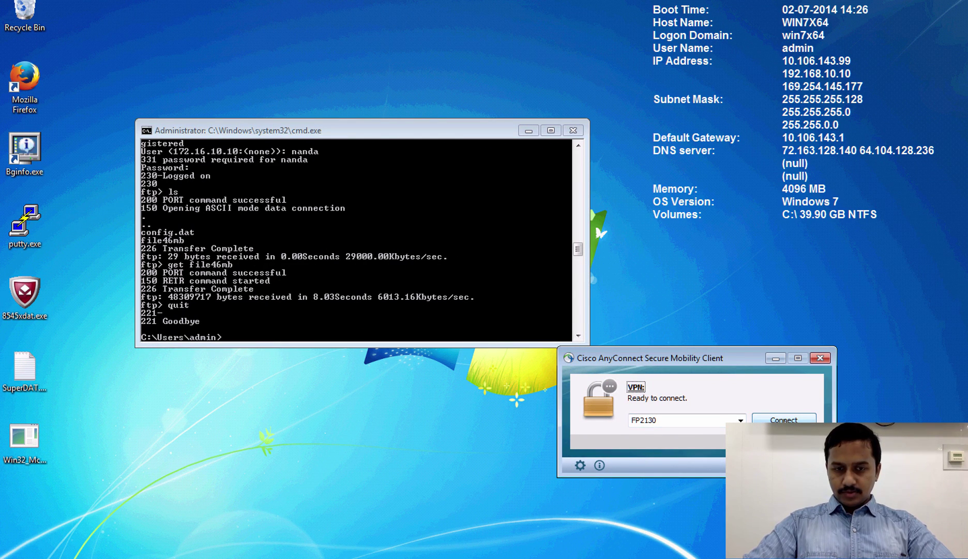
- Connect AnyConnect to FP2130 as the first test user despite the untrusted-server warning, then enter ftp 172.16.10.10
{"action": "left_click", "coordinate": [771, 419]}
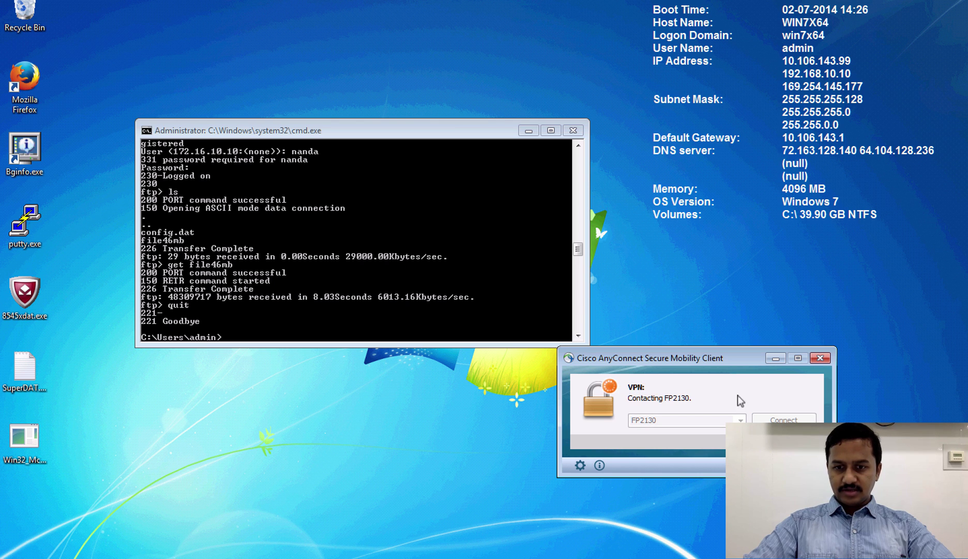
{"action": "left_click", "coordinate": [496, 393]}
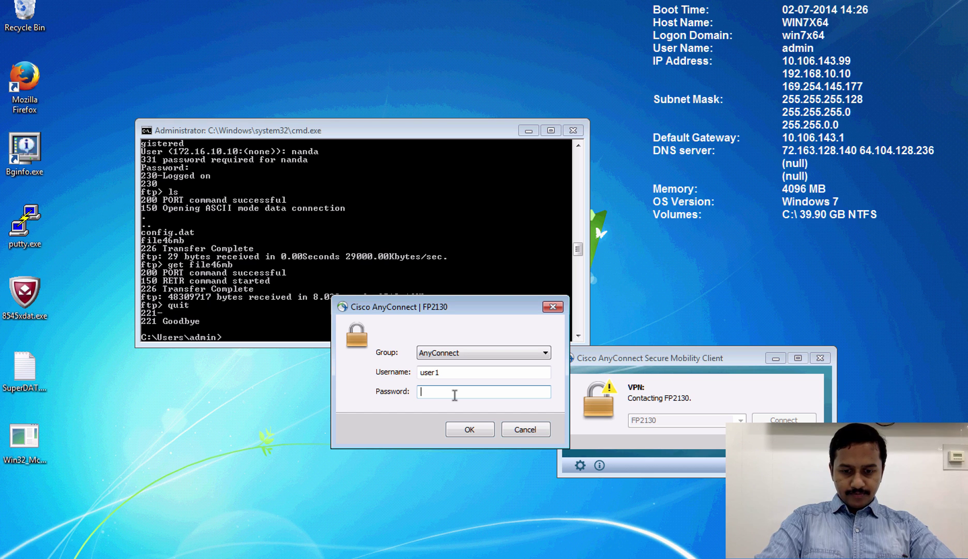
{"action": "type", "text": "*******"}
{"action": "key", "text": "Return"}
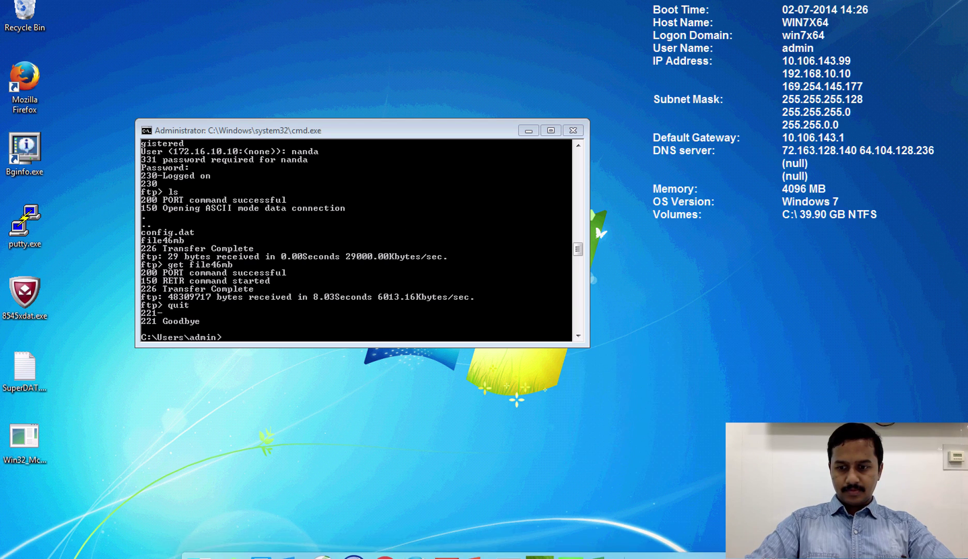
{"action": "type", "text": "ftp 172.16.10.10"}
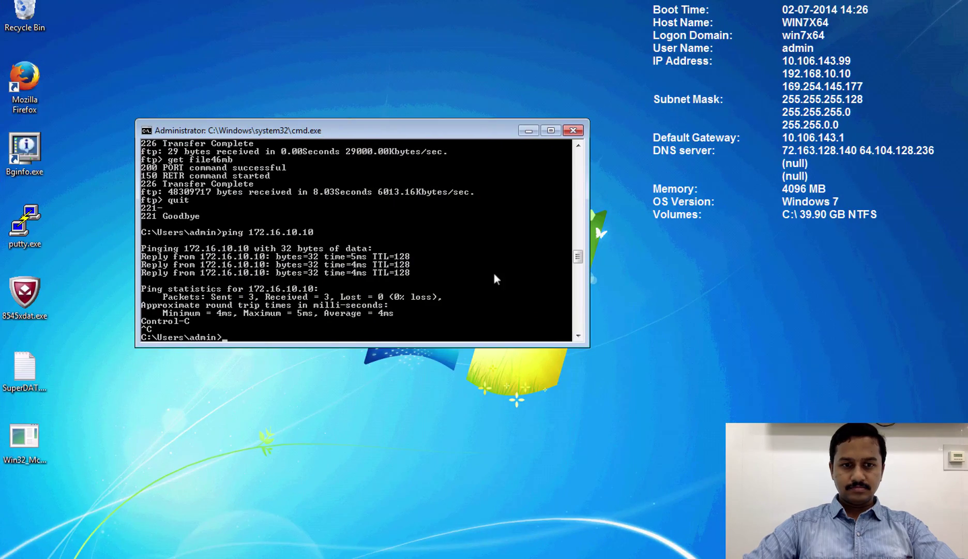
- Briefly ping 172.16.10.10, then log in to its FTP server with the FTP username and password
{"action": "key", "text": "Up"}
{"action": "key", "text": "Return"}
{"action": "key", "text": "ctrl+c"}
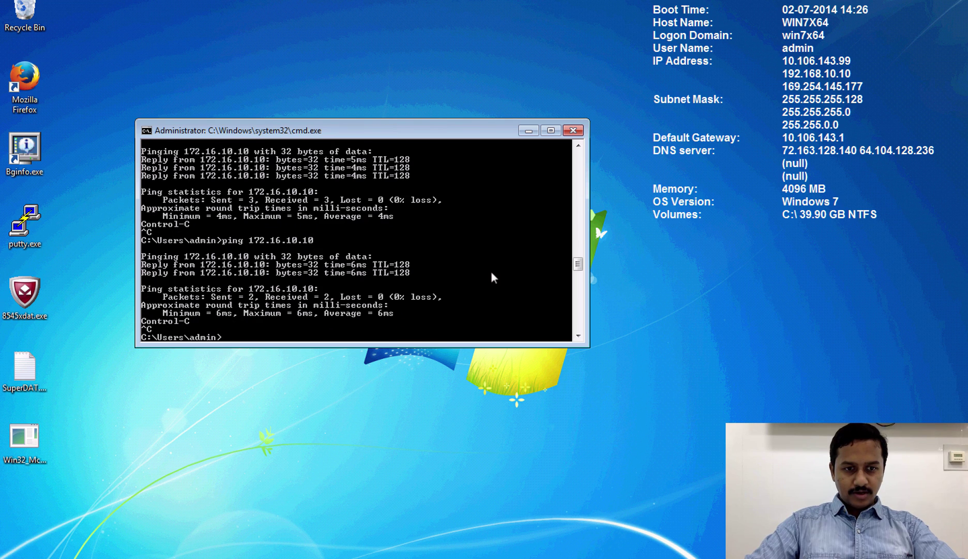
{"action": "key", "text": "Up"}
{"action": "key", "text": "Up"}
{"action": "key", "text": "Return"}
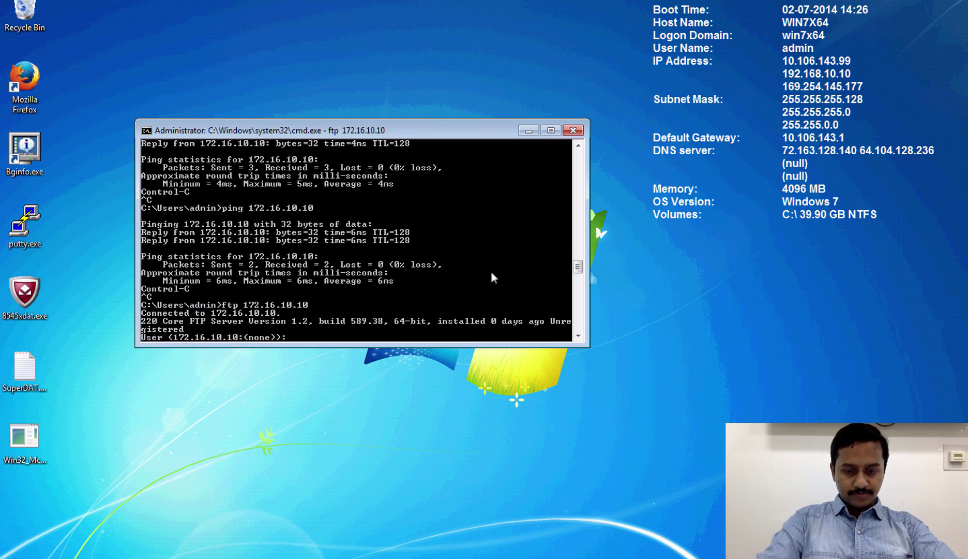
{"action": "type", "text": "nanda"}
{"action": "key", "text": "Return"}
{"action": "key", "text": "Return"}
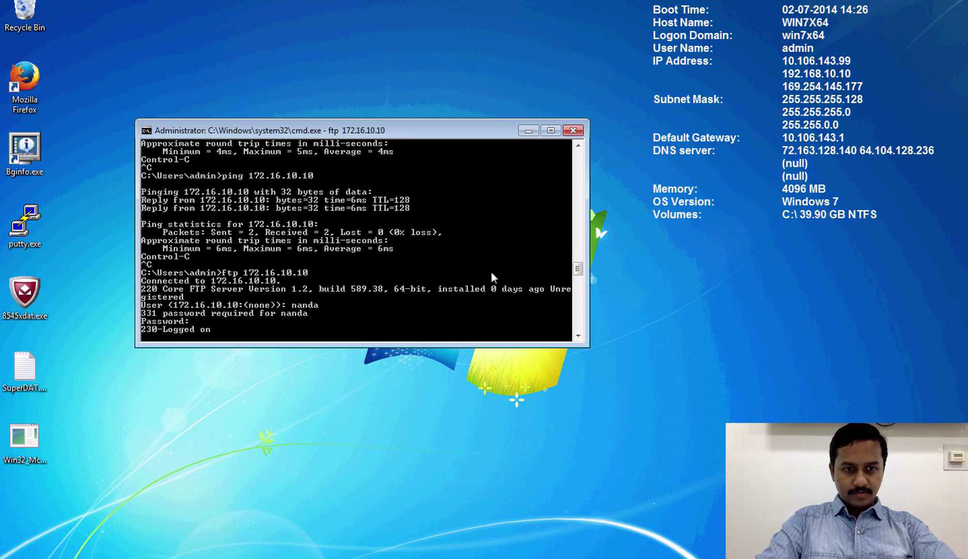
{"action": "key", "text": "Return"}
{"action": "key", "text": "Return"}
{"action": "key", "text": "Return"}
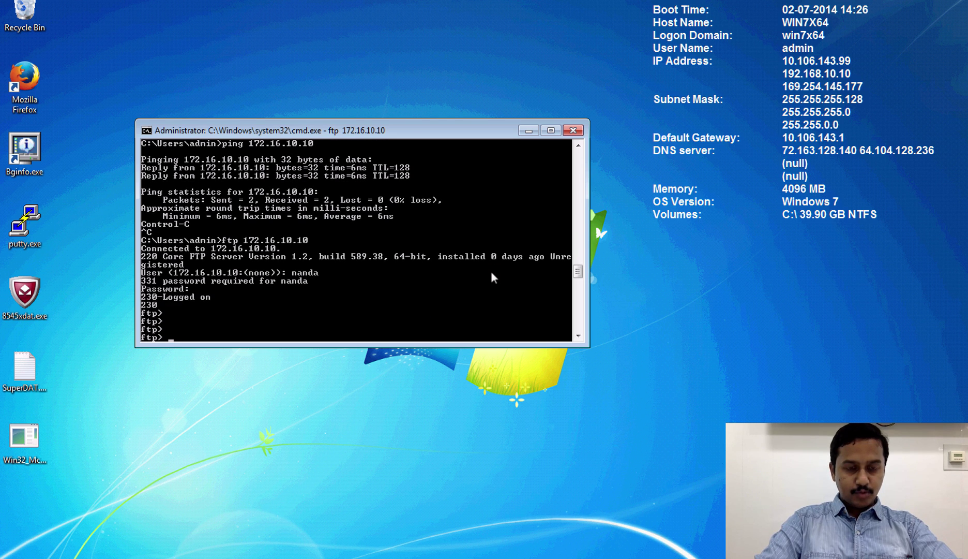
- List the FTP server's files and start downloading file46mb
{"action": "type", "text": "ls"}
{"action": "key", "text": "Return"}
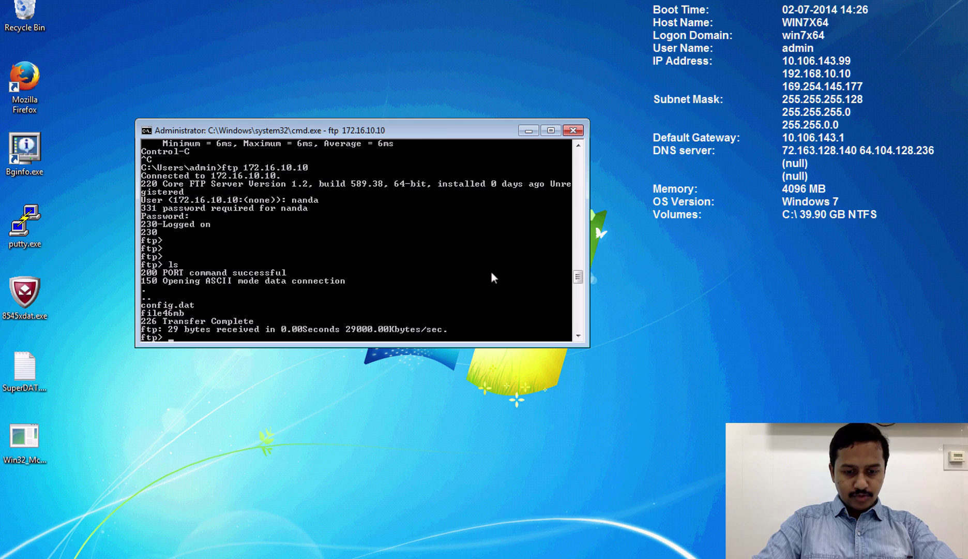
{"action": "type", "text": "get"}
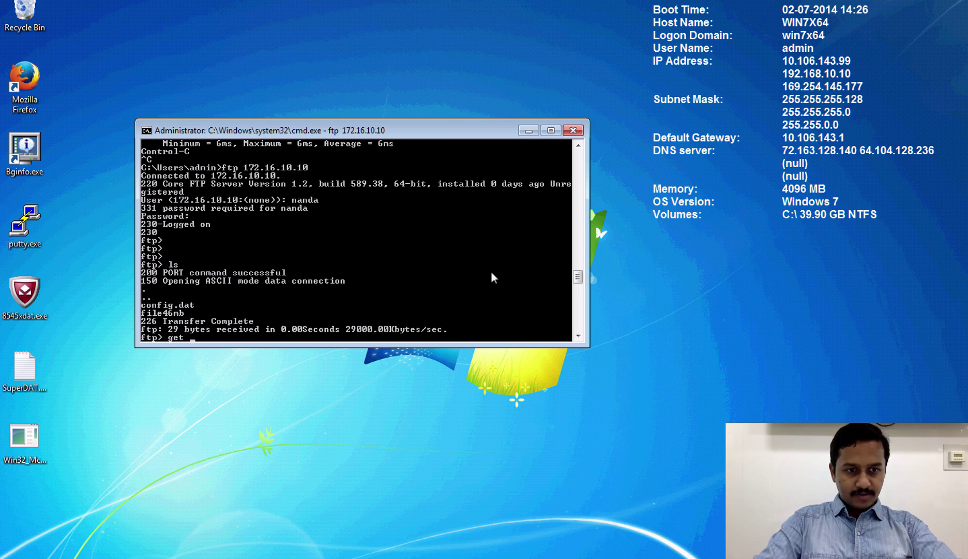
{"action": "type", "text": " file46mb"}
{"action": "key", "text": "Return"}
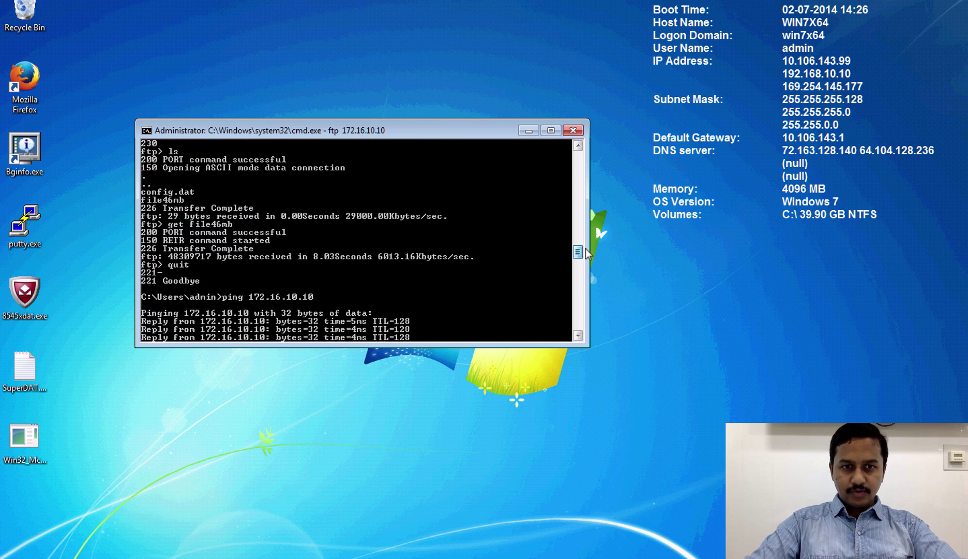
- Compare the 4162.48 Kbytes/sec download with the earlier 6013.16 rate, then try exit at ftp>
{"action": "mouse_move", "coordinate": [586, 252]}
{"action": "left_mouse_down"}
{"action": "mouse_move", "coordinate": [587, 220]}
{"action": "mouse_move", "coordinate": [576, 222]}
{"action": "mouse_move", "coordinate": [578, 253]}
{"action": "left_mouse_up"}
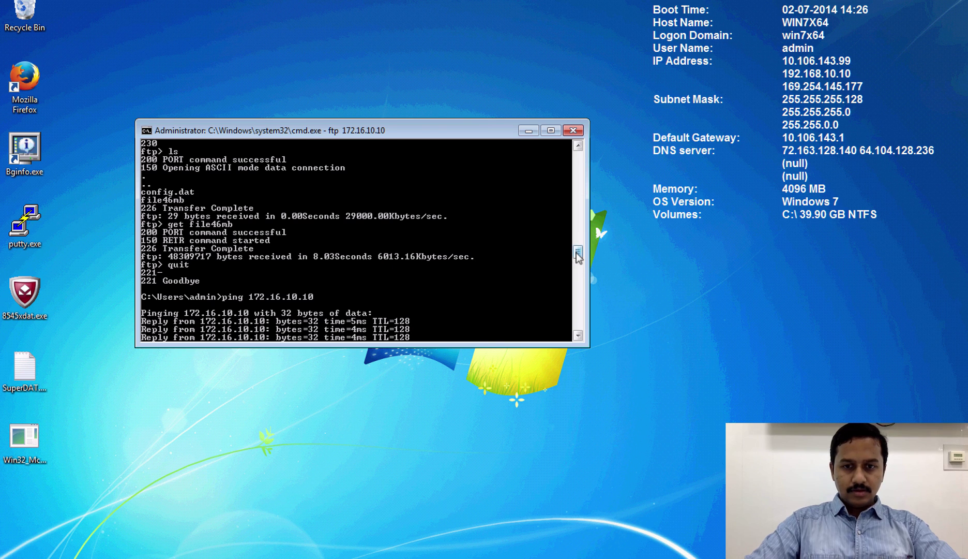
{"action": "left_click_drag", "start_coordinate": [578, 252], "coordinate": [579, 310]}
{"action": "key", "text": "Return"}
{"action": "key", "text": "Return"}
{"action": "key", "text": "Return"}
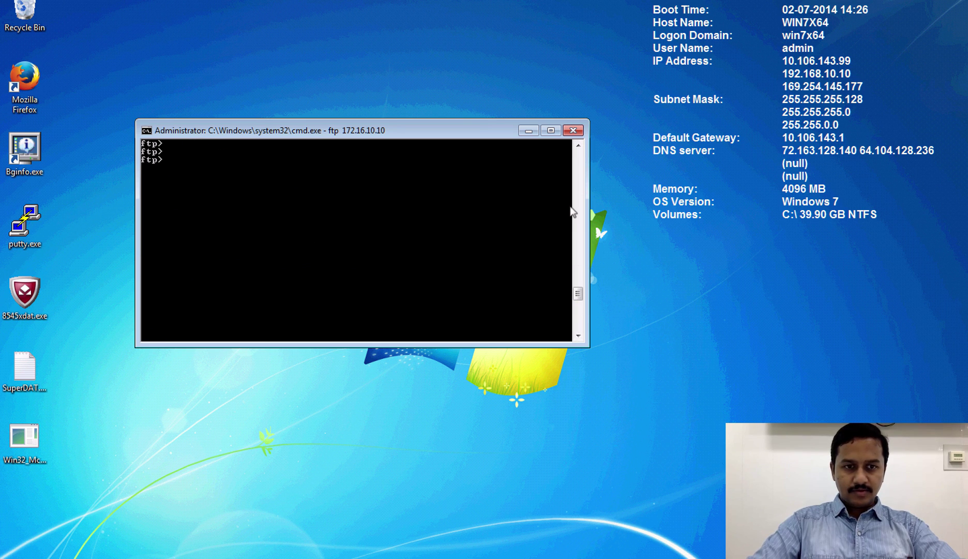
{"action": "type", "text": "exit"}
{"action": "key", "text": "Return"}
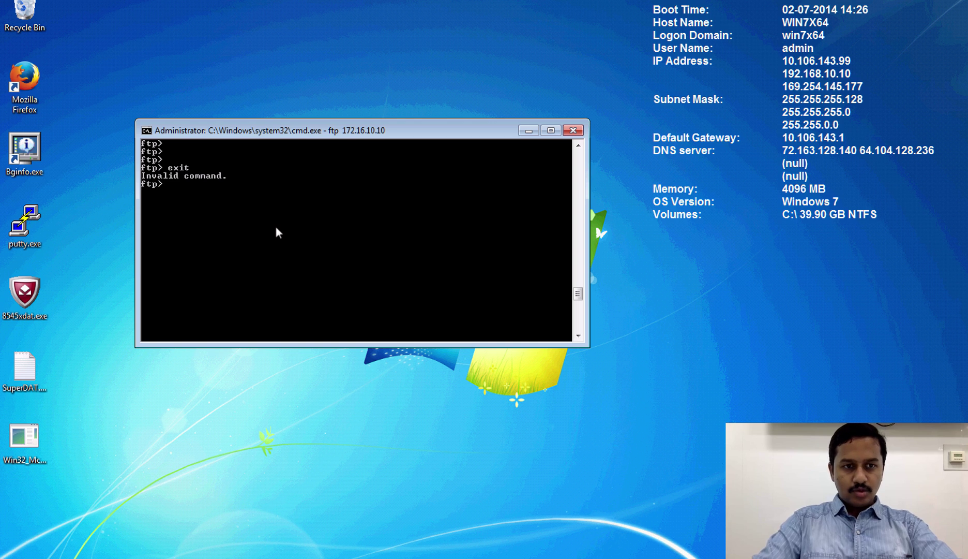
- Quit the FTP session and disconnect the AnyConnect VPN
{"action": "type", "text": "quit"}
{"action": "key", "text": "Return"}
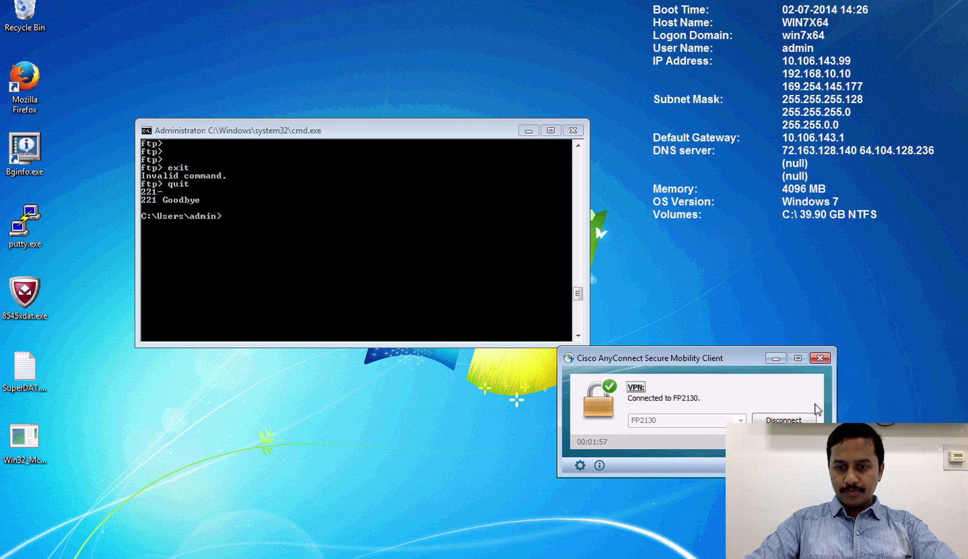
{"action": "left_click", "coordinate": [811, 419]}
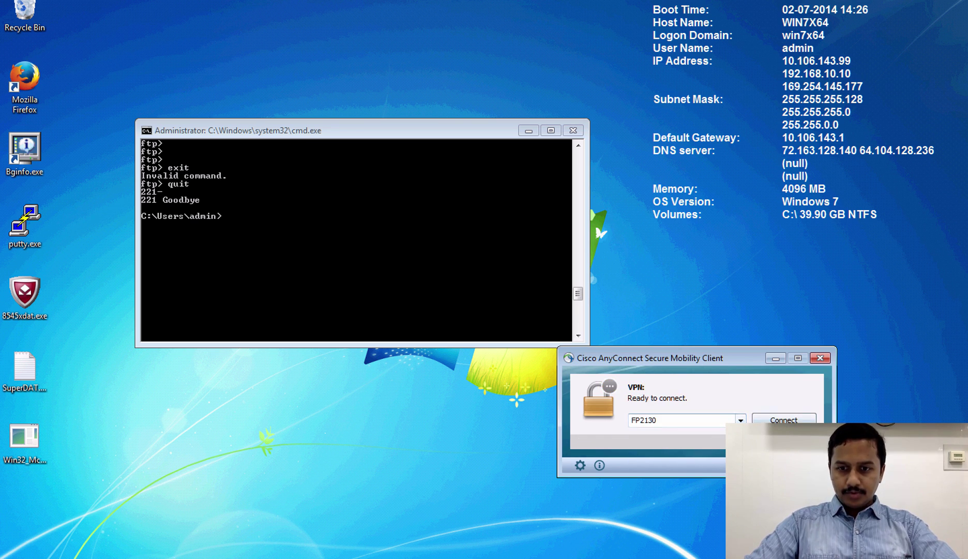
- Reconnect to FP2130 past the certificate warning, changing the username's last character to 2
{"action": "left_click", "coordinate": [784, 419]}
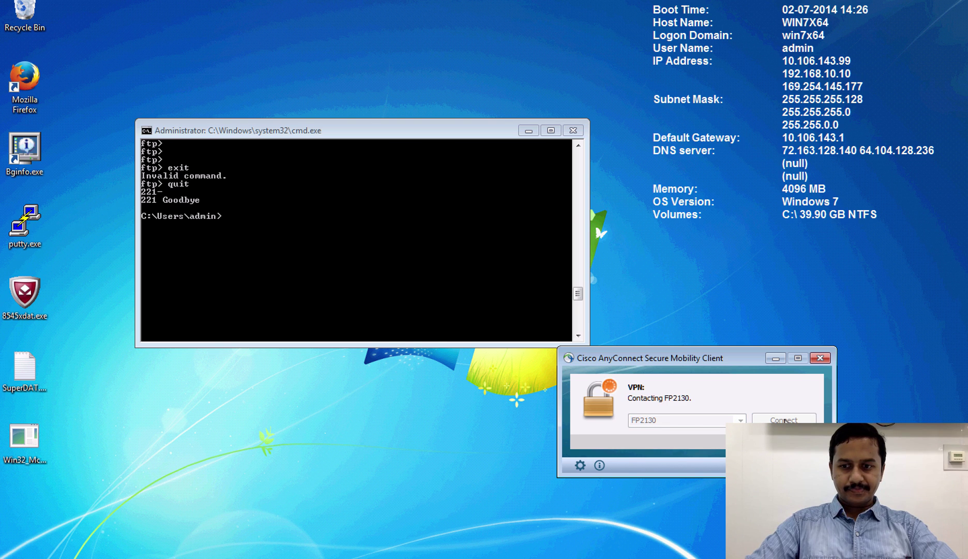
{"action": "left_click", "coordinate": [491, 393]}
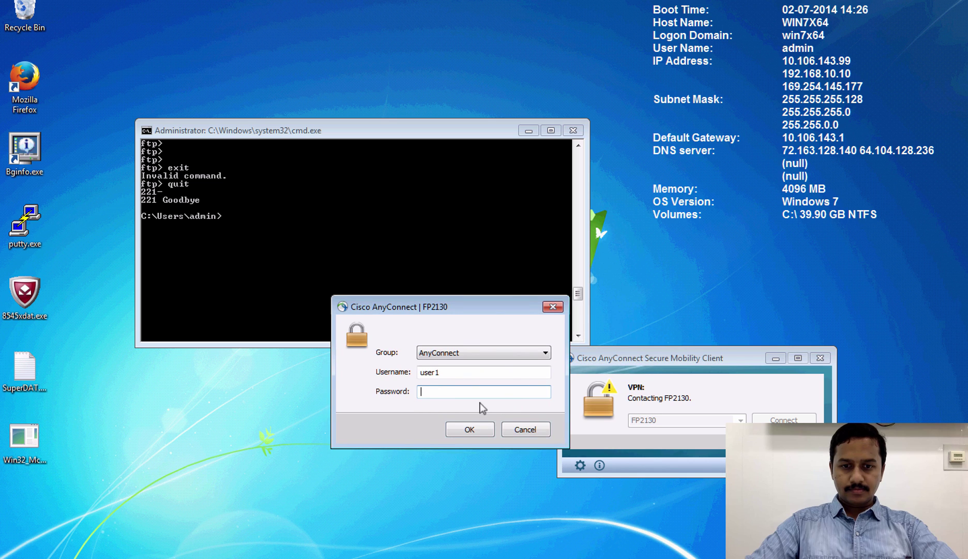
{"action": "left_click", "coordinate": [451, 374]}
{"action": "key", "text": "BackSpace"}
{"action": "type", "text": "2"}
{"action": "key", "text": "Tab"}
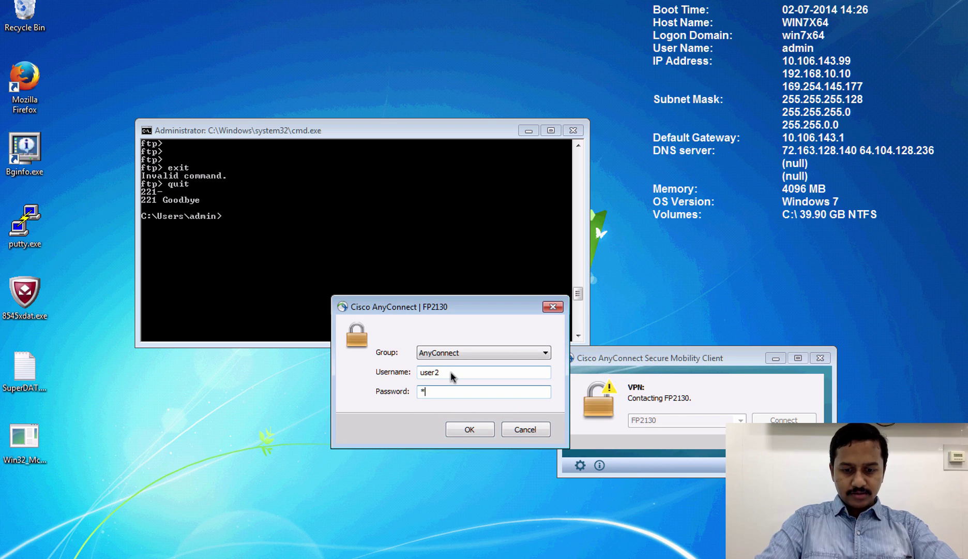
{"action": "key", "text": "Return"}
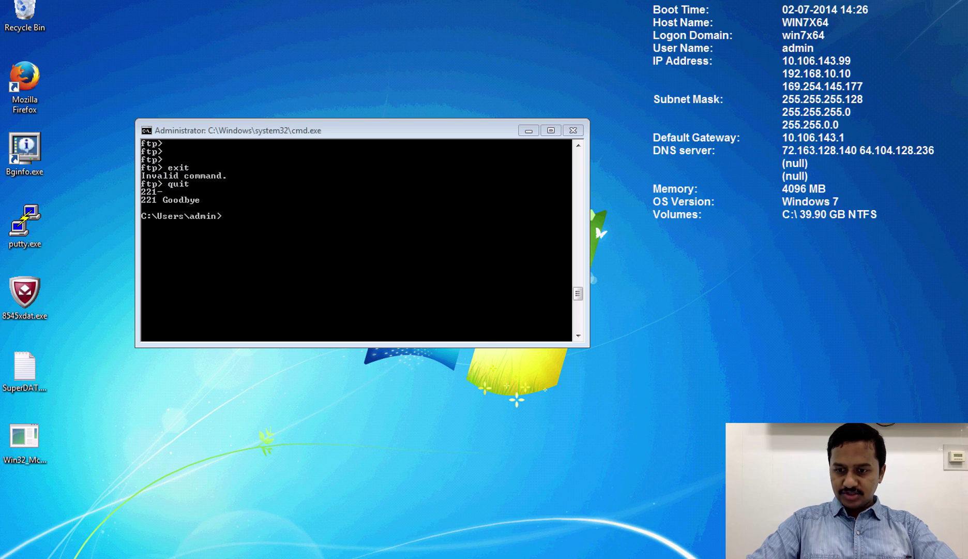
- Open the VPN statistics, then ping 172.16.10.10 once and stop it
{"action": "left_click", "coordinate": [580, 465]}
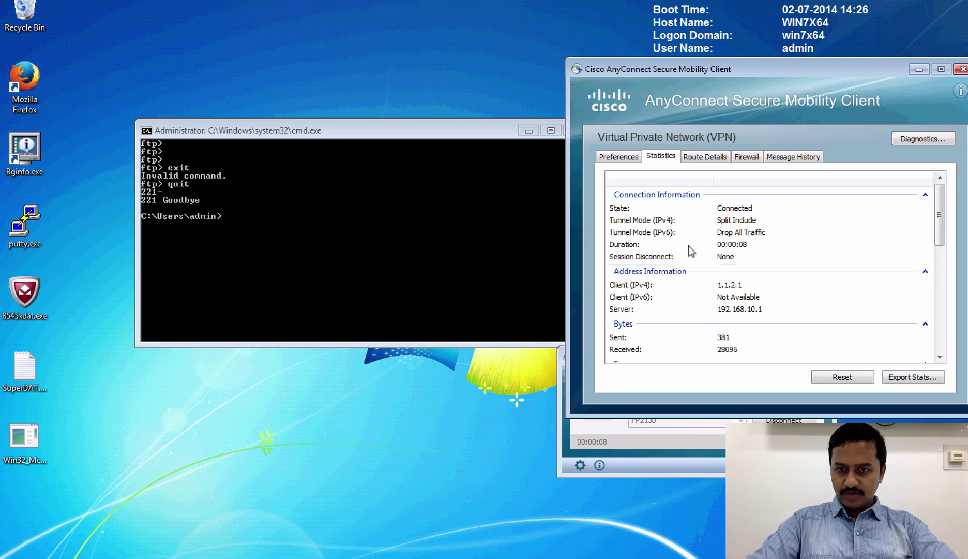
{"action": "left_click", "coordinate": [405, 305]}
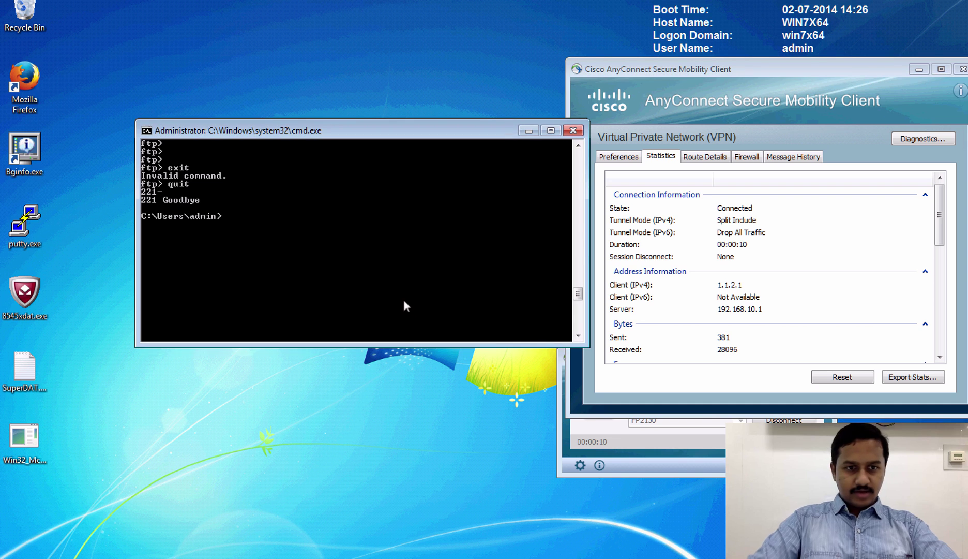
{"action": "type", "text": "ping 172.16.10.10"}
{"action": "key", "text": "Return"}
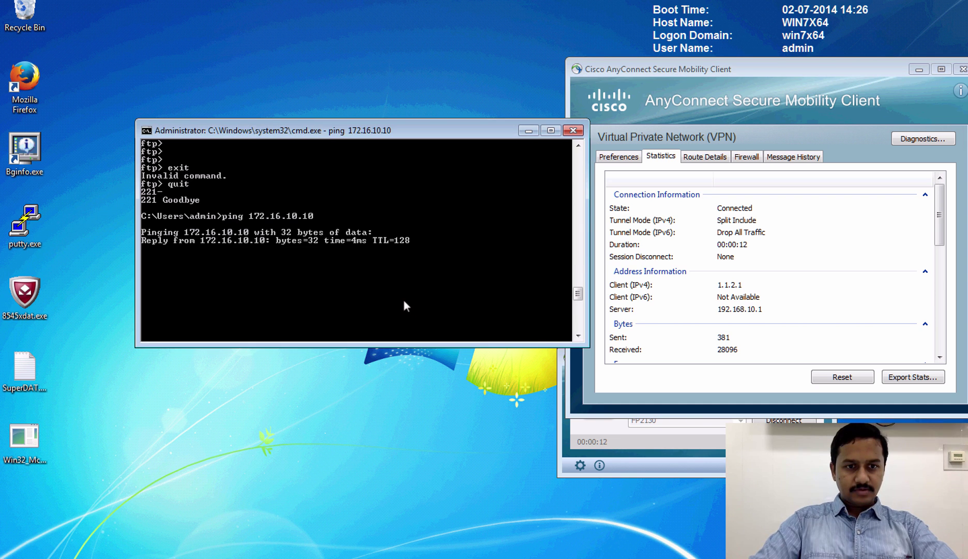
{"action": "key", "text": "ctrl+c"}
- Log in to the FTP server at 172.16.10.10 with the FTP username and password
{"action": "key", "text": "Up"}
{"action": "key", "text": "Up"}
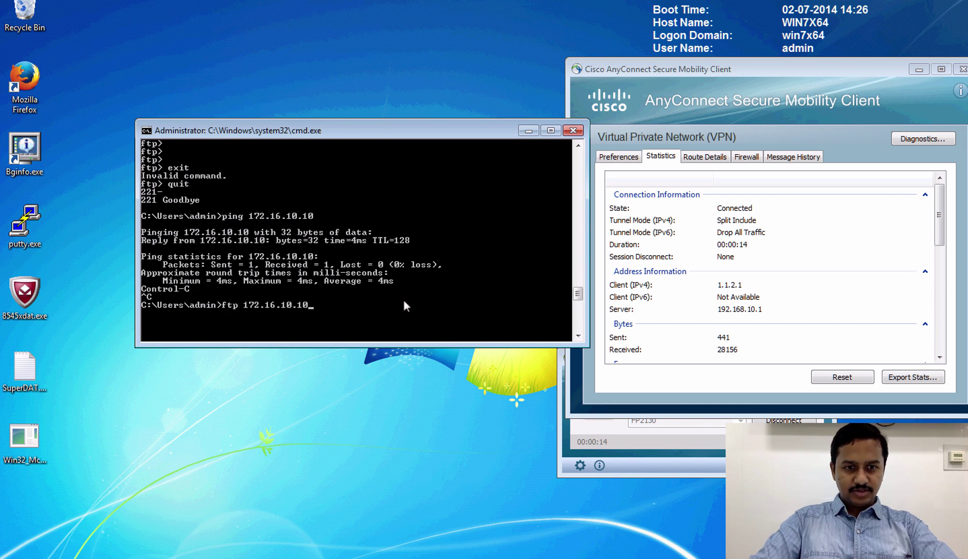
{"action": "key", "text": "Return"}
{"action": "type", "text": "nanda"}
{"action": "key", "text": "Return"}
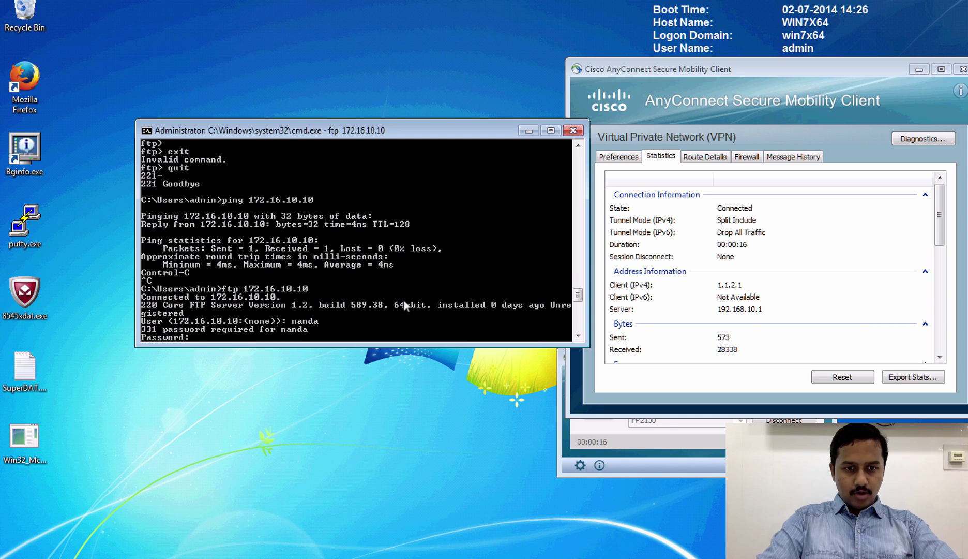
{"action": "key", "text": "Return"}
- List the server files and download file46mb, finishing at 1971.18 Kbytes/sec
{"action": "type", "text": "ls"}
{"action": "key", "text": "Return"}
{"action": "type", "text": "g"}
{"action": "key", "text": "BackSpace"}
{"action": "type", "text": "quit"}
{"action": "key", "text": "BackSpace"}
{"action": "key", "text": "BackSpace"}
{"action": "key", "text": "BackSpace"}
{"action": "key", "text": "BackSpace"}
{"action": "type", "text": "get file46mb"}
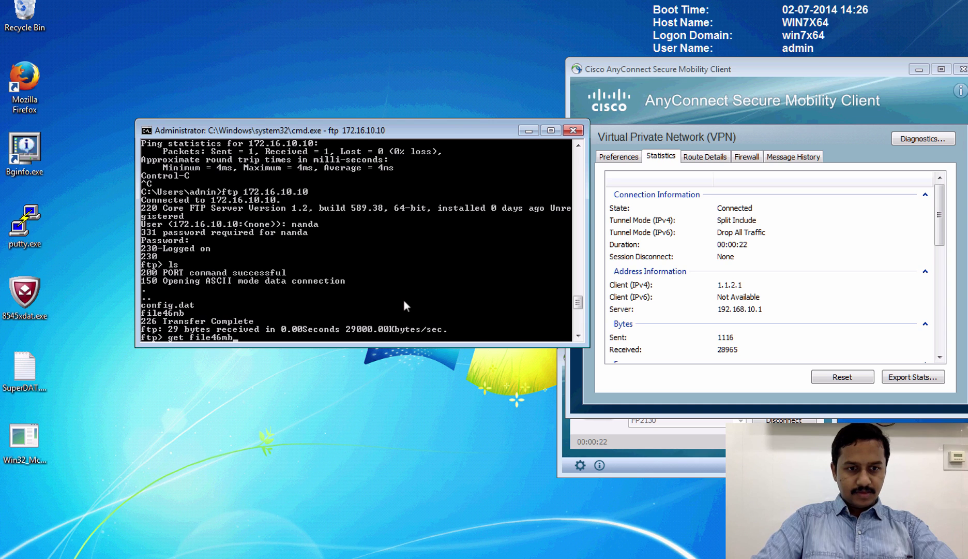
{"action": "key", "text": "Return"}
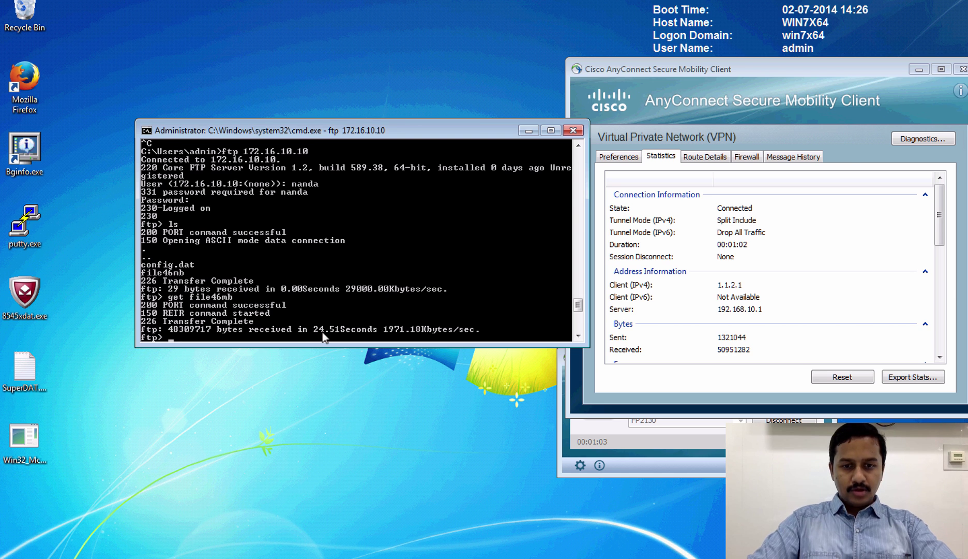
- Check the FMC QoS limits (HR 16, IT 32 Mbits/sec), then quit FTP on the test machine
{"action": "key", "text": "ctrl+Left"}
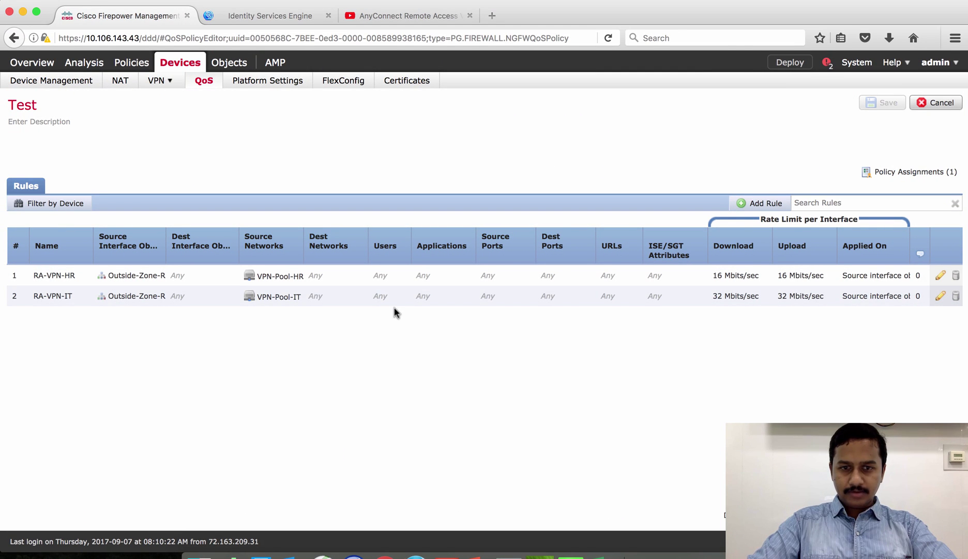
{"action": "key", "text": "ctrl+Right"}
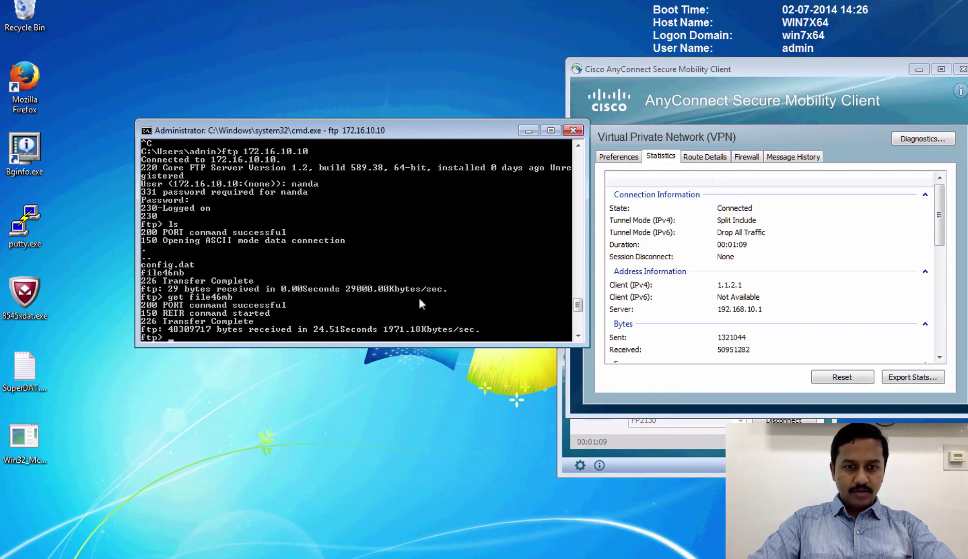
{"action": "type", "text": "uit"}
{"action": "key", "text": "Return"}
{"action": "left_click", "coordinate": [677, 299]}
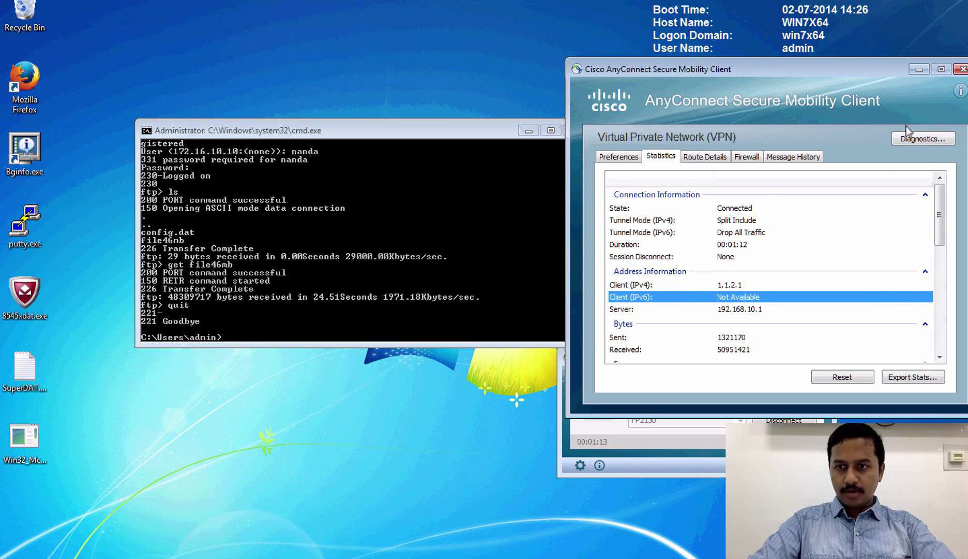
- Close the statistics window, disconnect, and restart the FP2130 connection past the certificate warning
{"action": "left_click", "coordinate": [962, 70]}
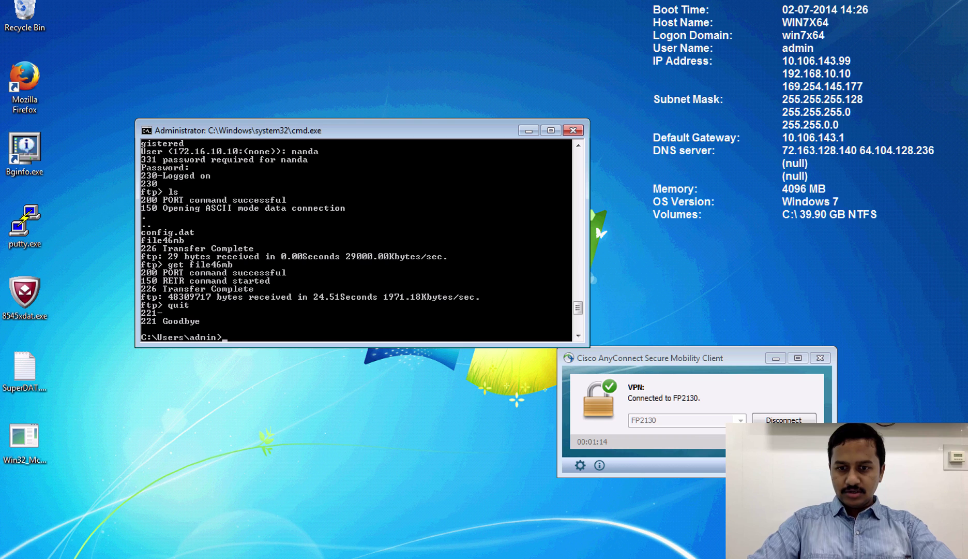
{"action": "left_click", "coordinate": [767, 420]}
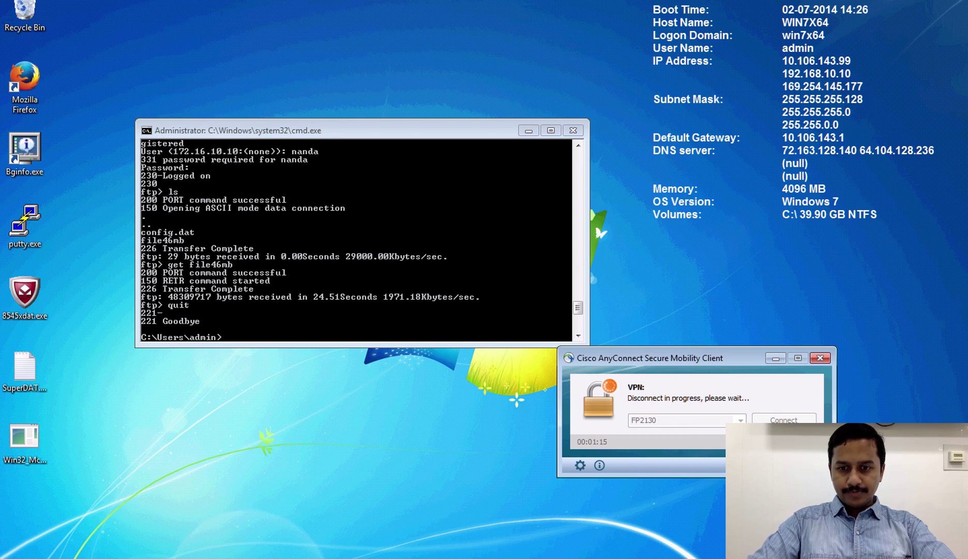
{"action": "left_click", "coordinate": [778, 420]}
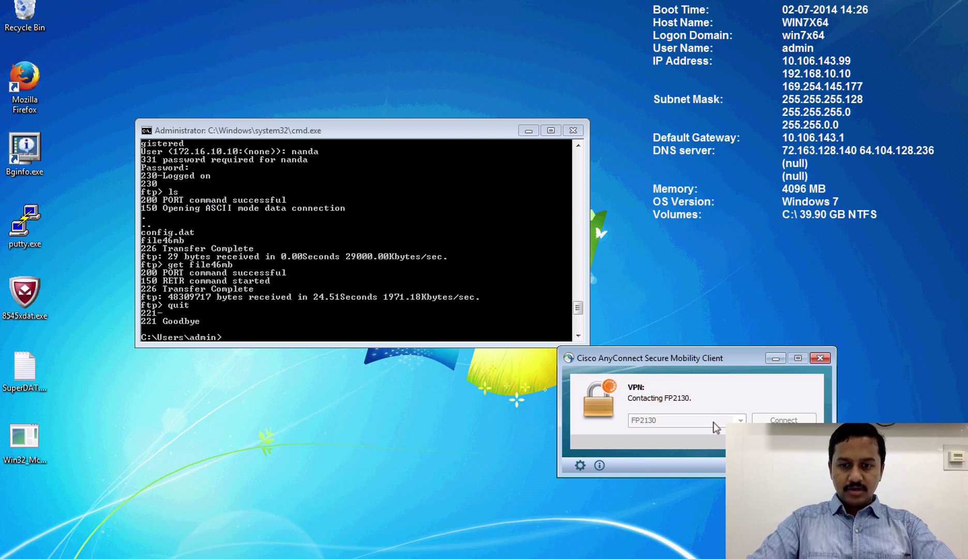
{"action": "left_click", "coordinate": [498, 393]}
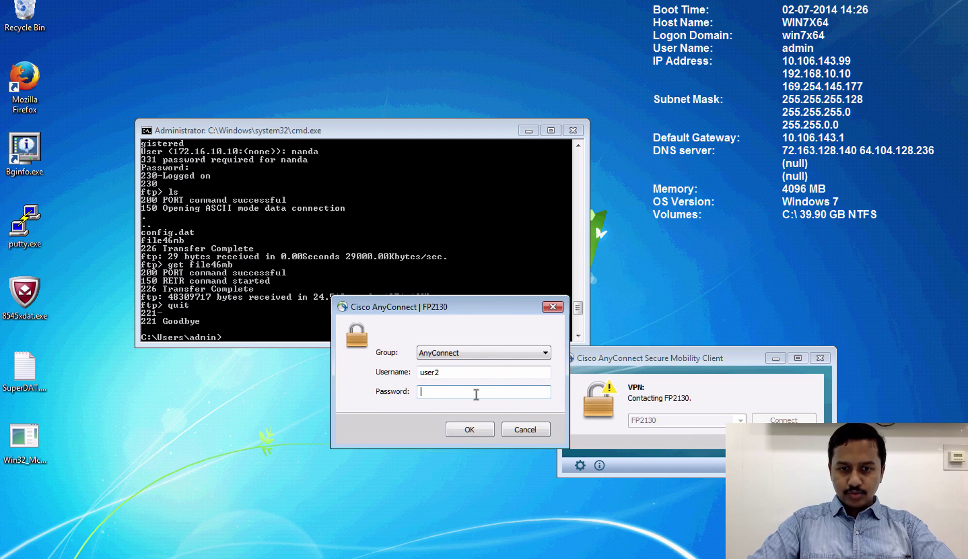
- Sign in as the third test user (username ending in 3) with the account password, then recall the ftp command
{"action": "left_click", "coordinate": [461, 375]}
{"action": "key", "text": "BackSpace"}
{"action": "type", "text": "3"}
{"action": "key", "text": "Tab"}
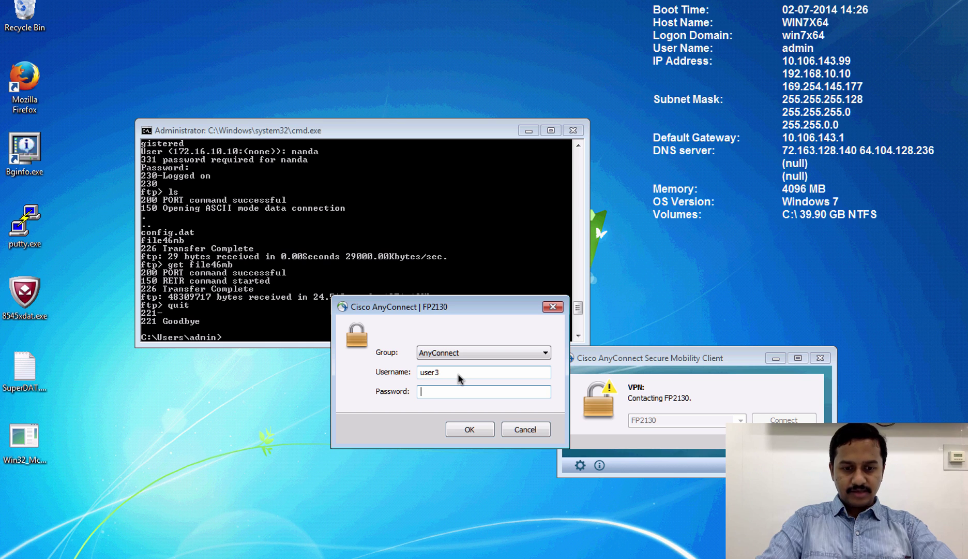
{"action": "type", "text": "cisco123"}
{"action": "key", "text": "Return"}
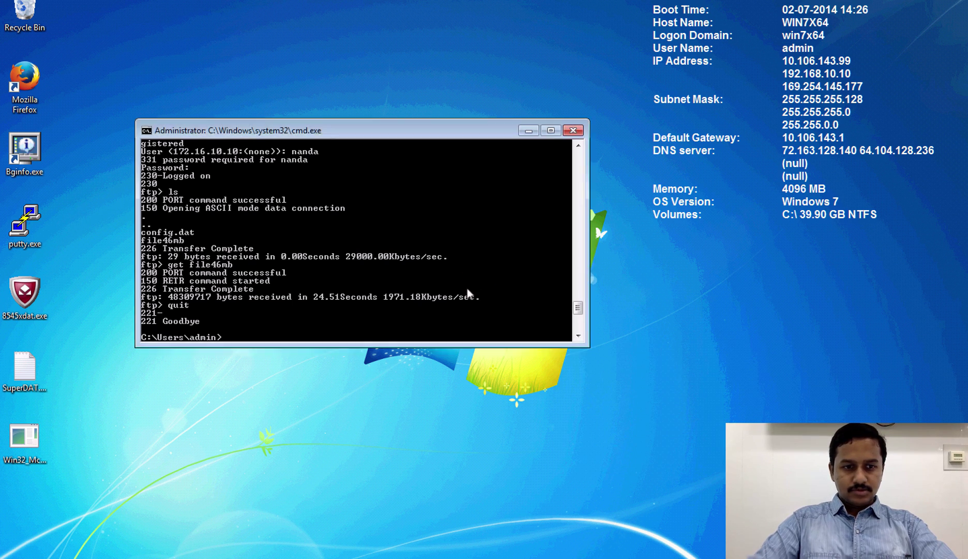
{"action": "key", "text": "Up"}
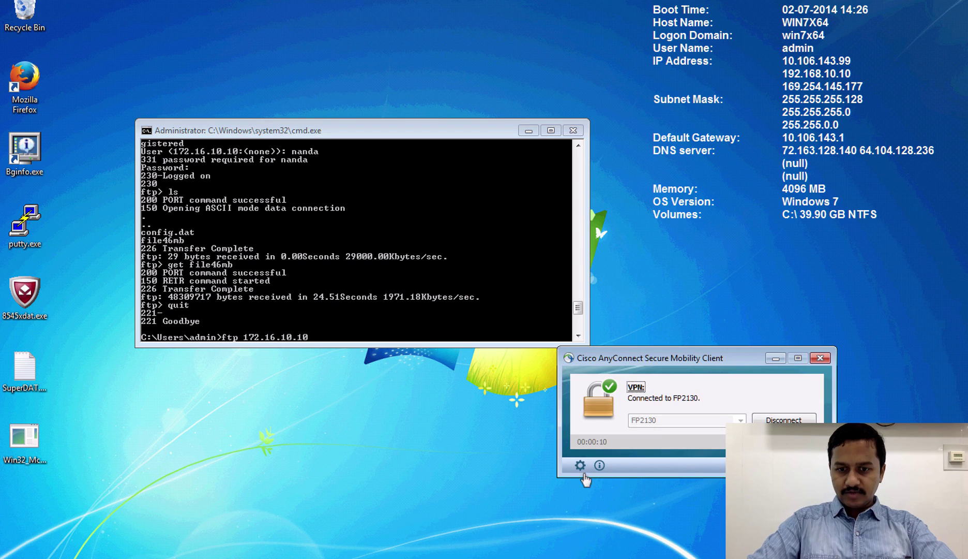
- Open the VPN statistics, connect to the FTP server, and quit after the failed login
{"action": "left_click", "coordinate": [580, 465]}
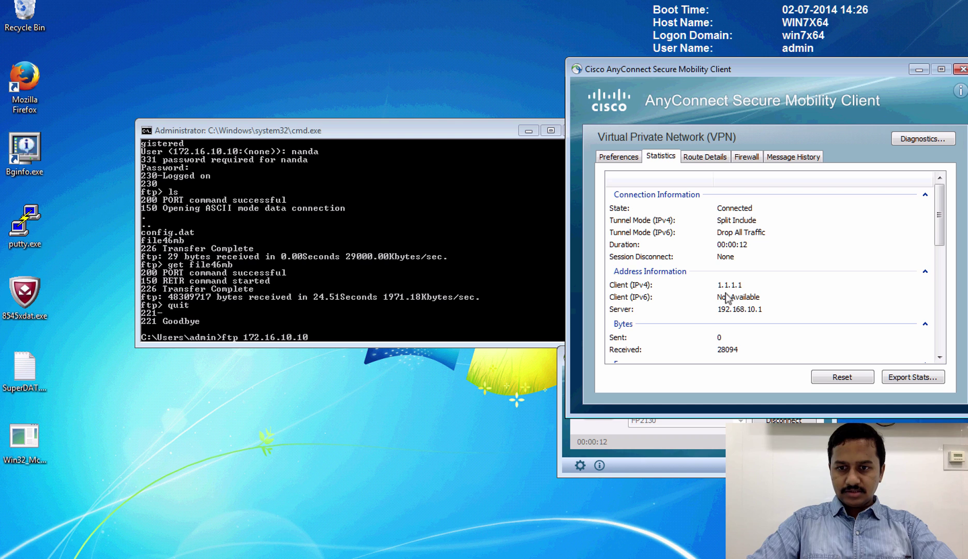
{"action": "left_click", "coordinate": [396, 232]}
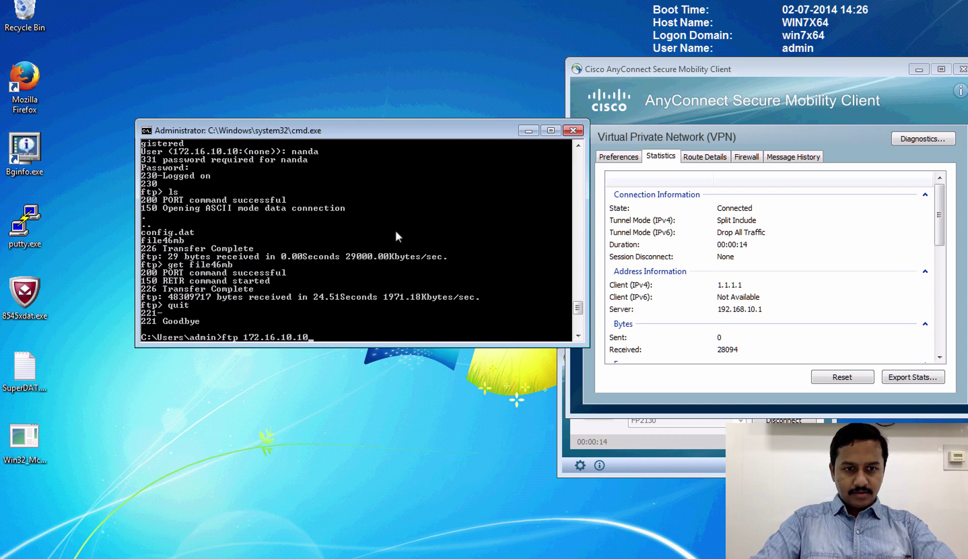
{"action": "key", "text": "Return"}
{"action": "type", "text": "nanda"}
{"action": "key", "text": "Return"}
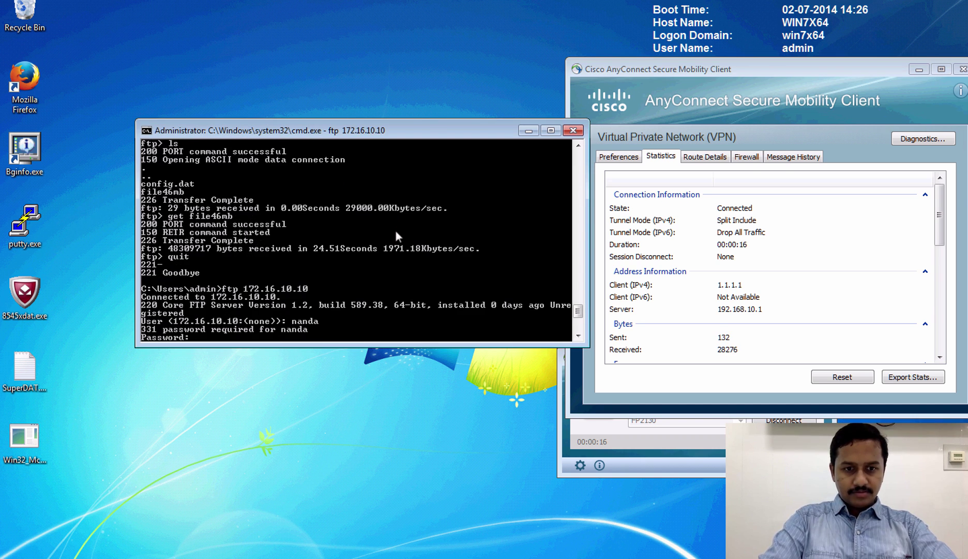
{"action": "key", "text": "Return"}
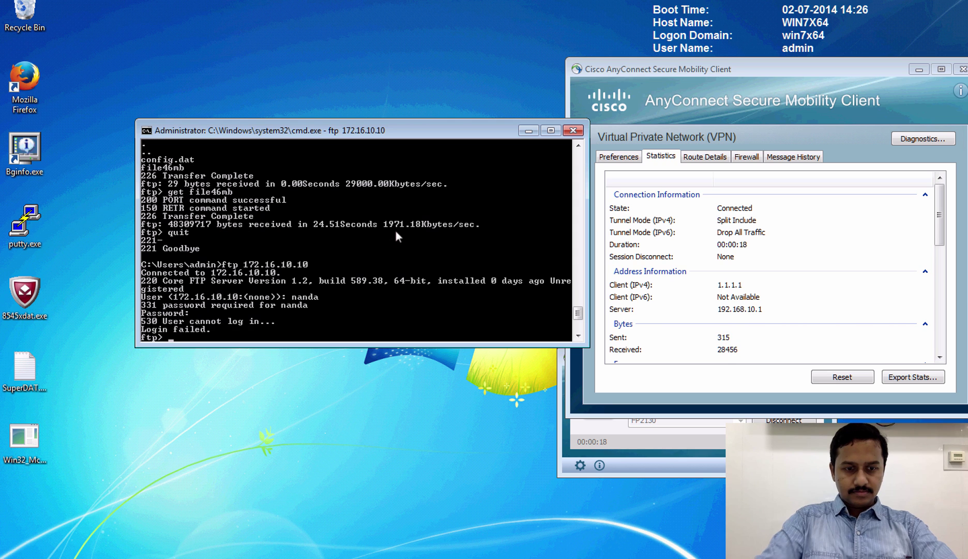
{"action": "type", "text": "quit"}
{"action": "key", "text": "Return"}
- Log back in to the FTP server and download file46mb again at 5943.62 Kbytes/sec
{"action": "key", "text": "Up"}
{"action": "key", "text": "Return"}
{"action": "type", "text": "nanda"}
{"action": "key", "text": "Return"}
{"action": "key", "text": "Return"}
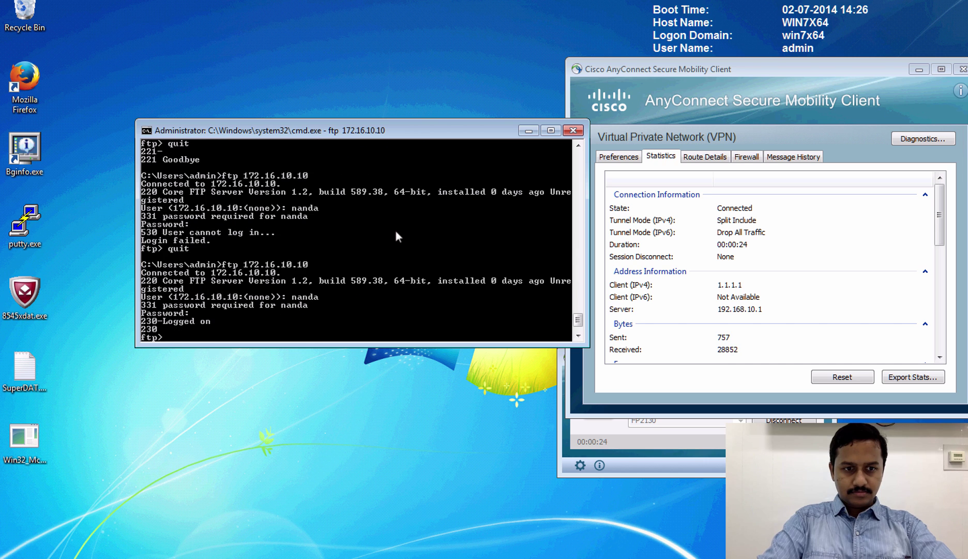
{"action": "type", "text": "quit"}
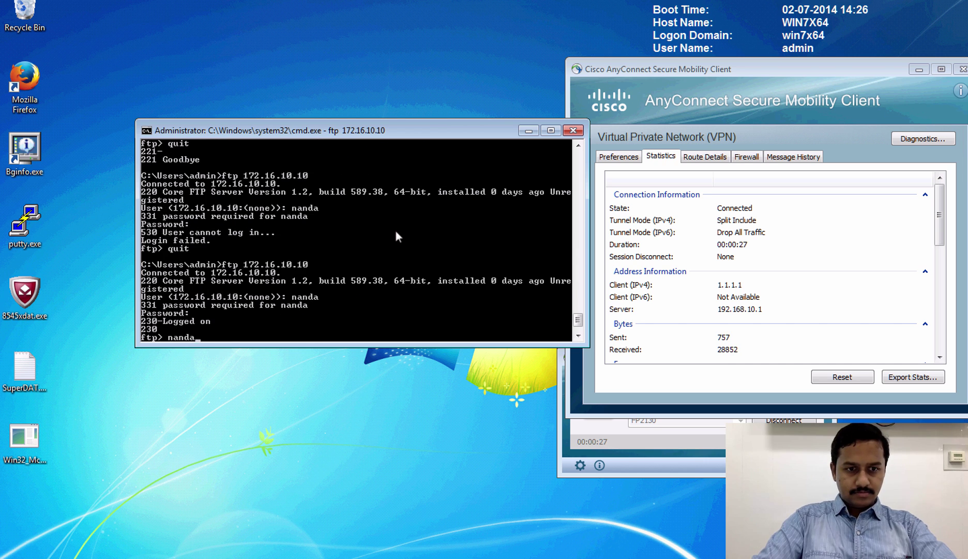
{"action": "key", "text": "Up"}
{"action": "key", "text": "Return"}
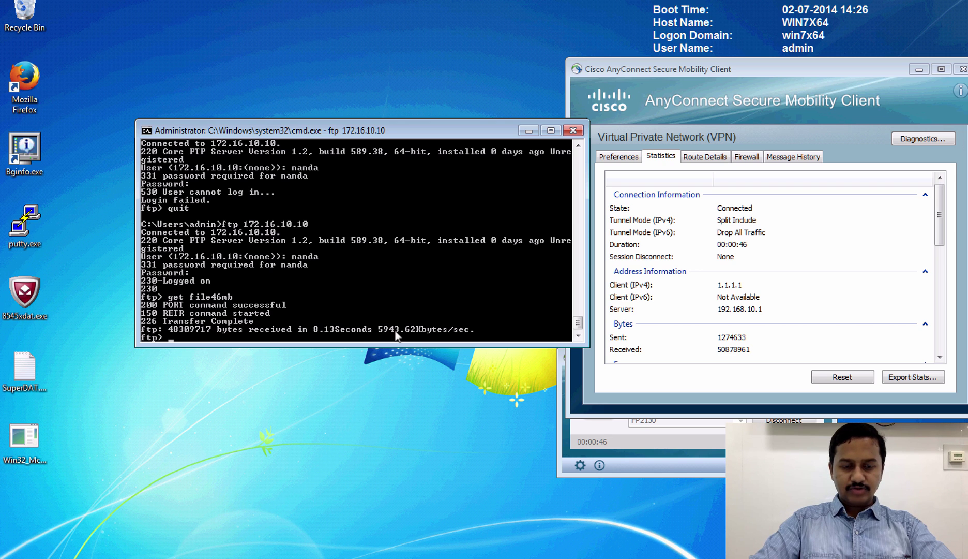
- Replace the mistyped exit with quit to close the FTP session
{"action": "type", "text": "exit"}
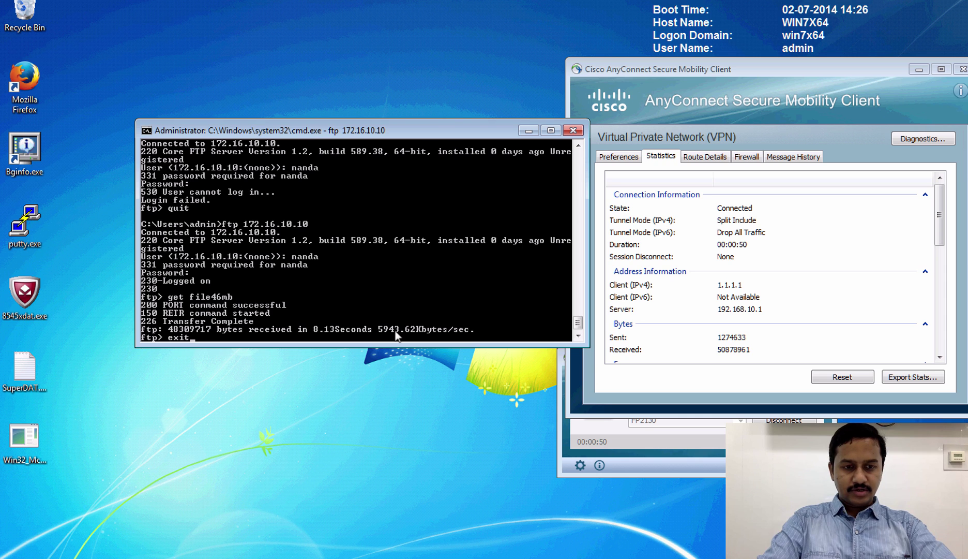
{"action": "key", "text": "BackSpace"}
{"action": "key", "text": "BackSpace"}
{"action": "key", "text": "BackSpace"}
{"action": "key", "text": "BackSpace"}
{"action": "type", "text": "qui"}
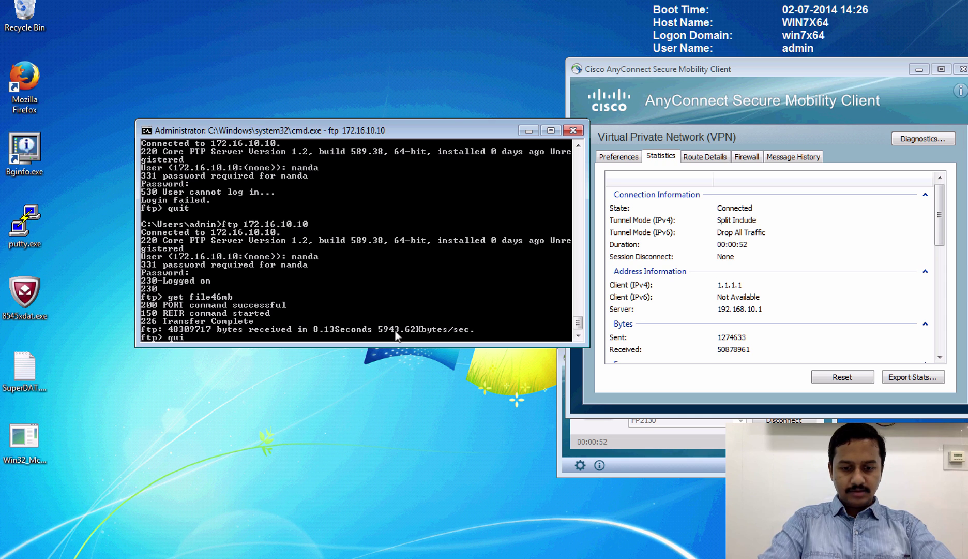
{"action": "type", "text": "t"}
{"action": "key", "text": "Return"}
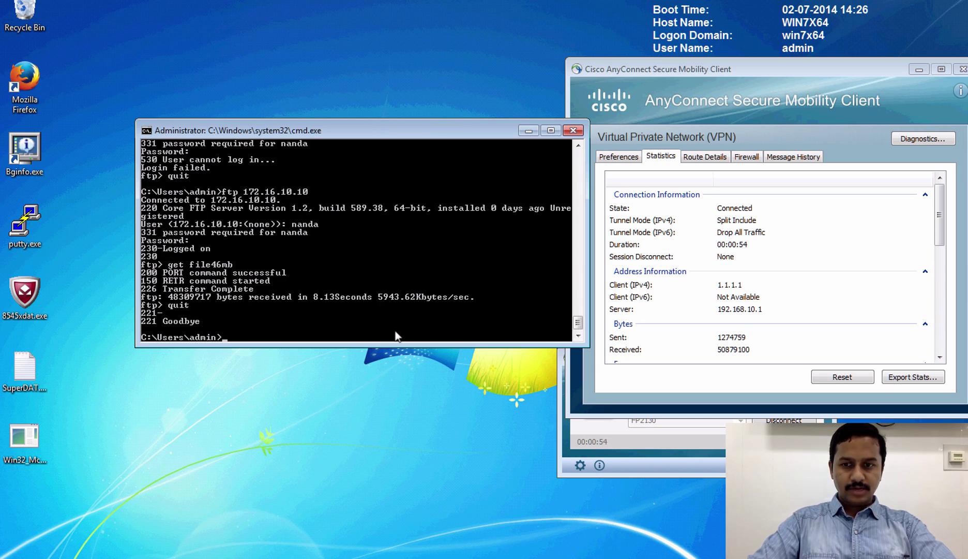